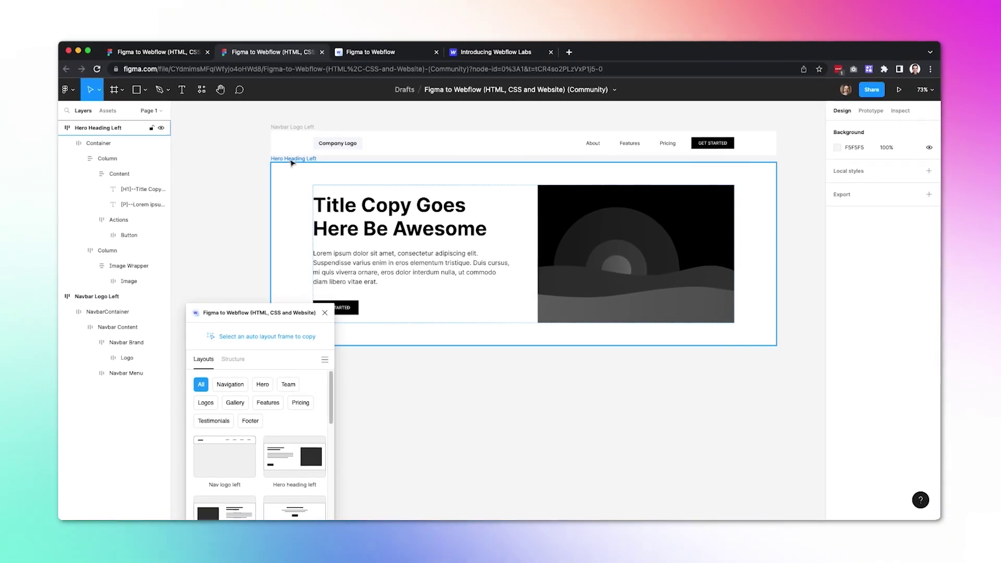
Select the Hero Heading Left frame and retype its heading as 'WeAreNoCode'
left_click(289, 158)
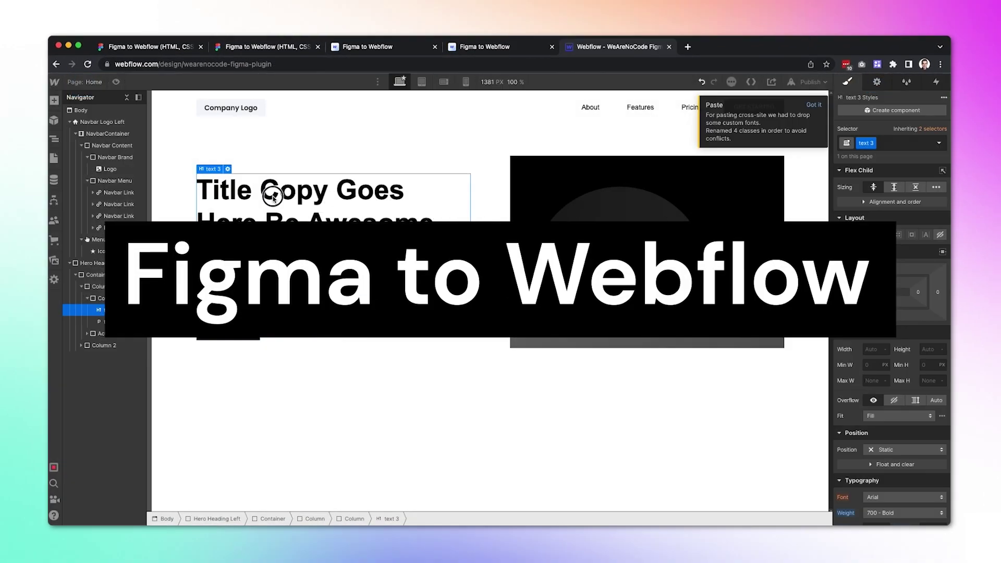
type("WeAreNoCode")
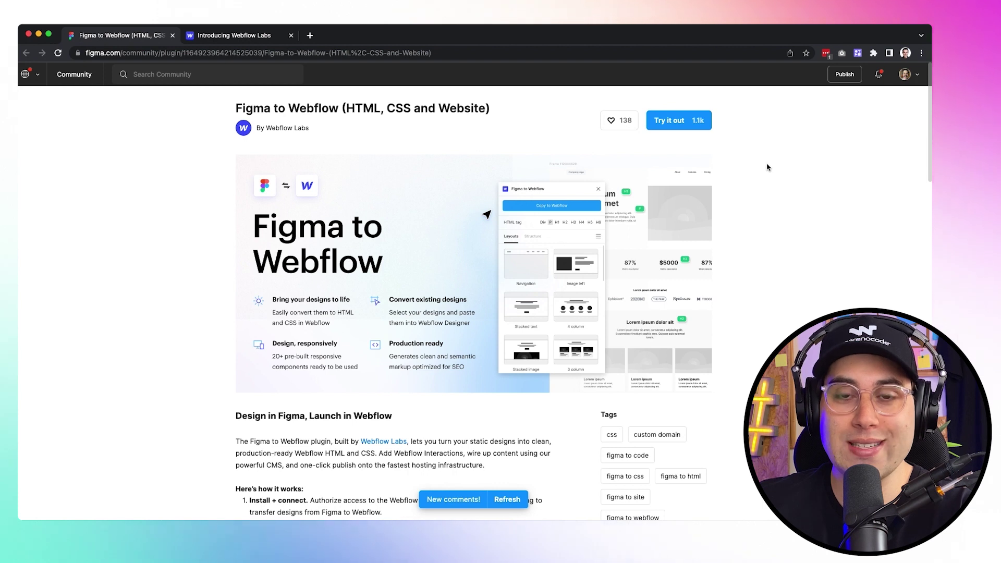
left_click(758, 197)
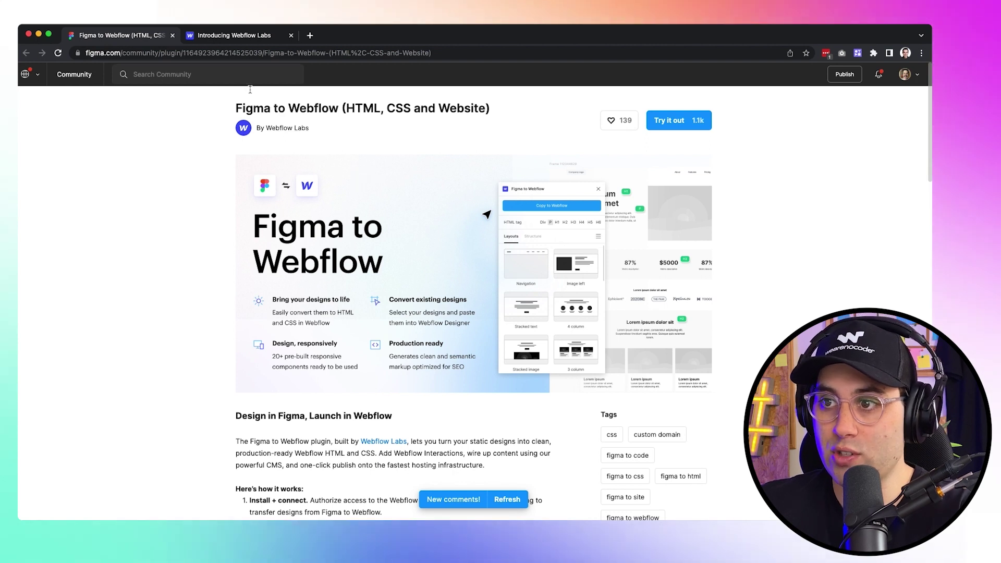
scroll(271, 146, "down", 1)
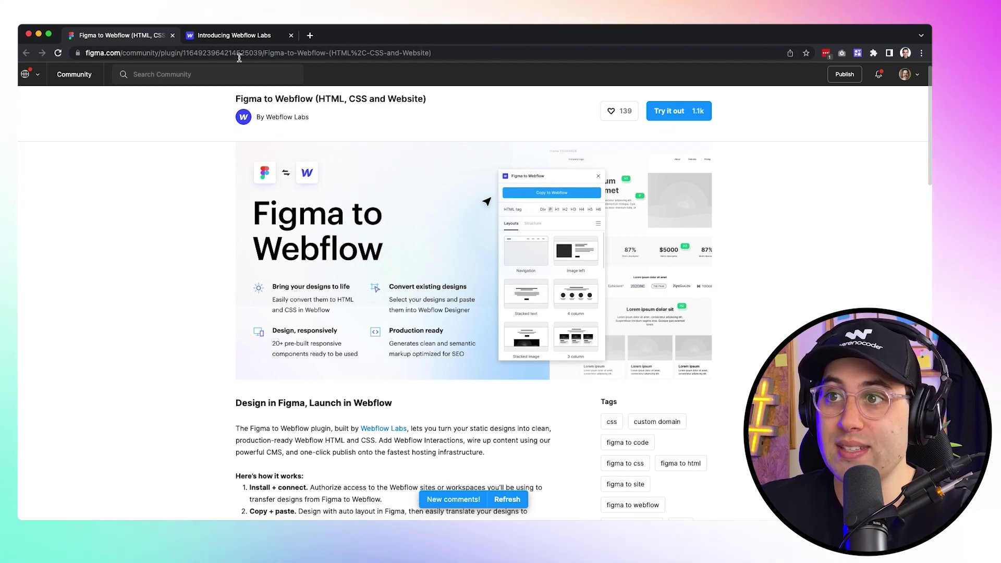
key("ctrl+Tab")
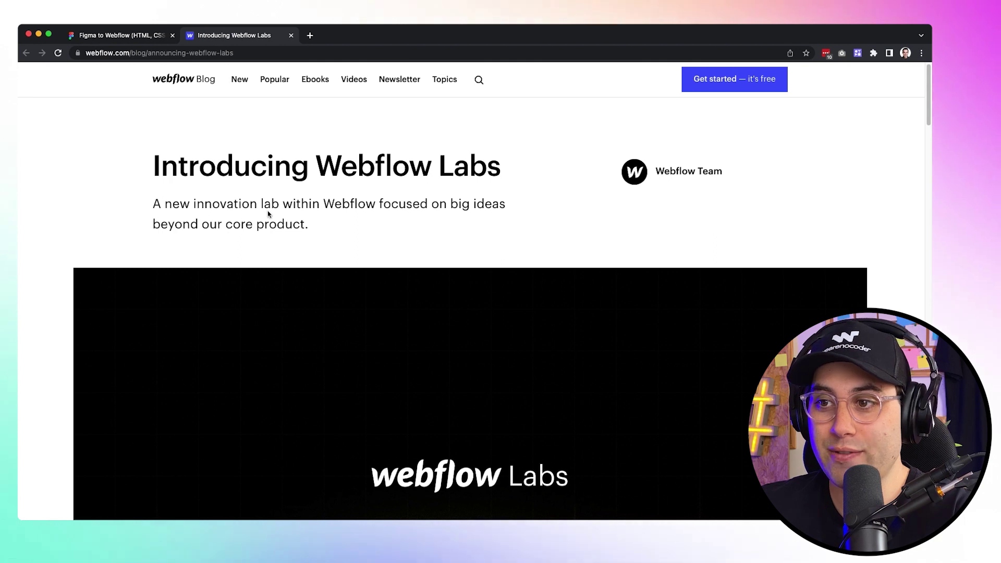
scroll(409, 215, "down", 6)
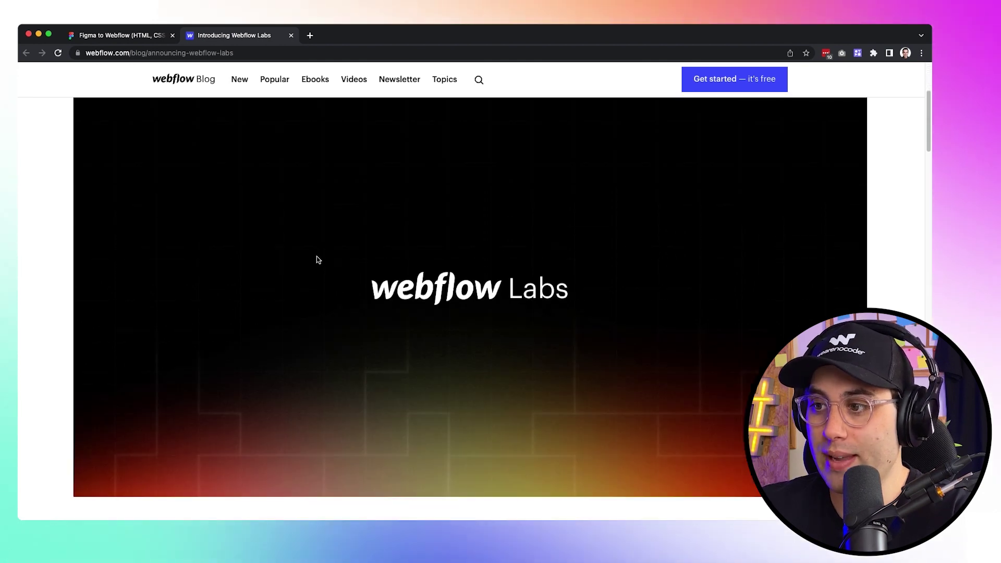
scroll(316, 261, "down", 3)
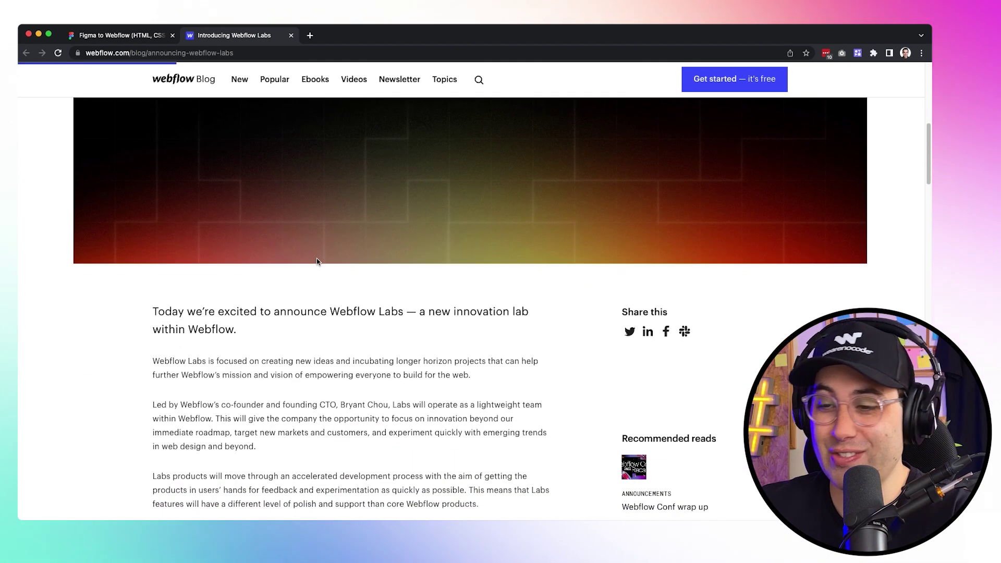
scroll(317, 262, "down", 3)
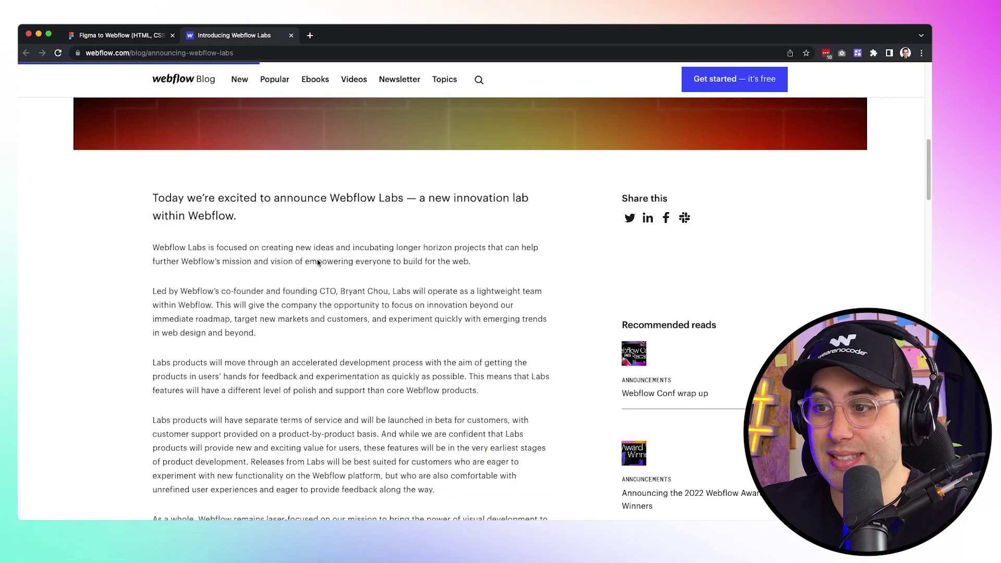
scroll(317, 263, "up", 1)
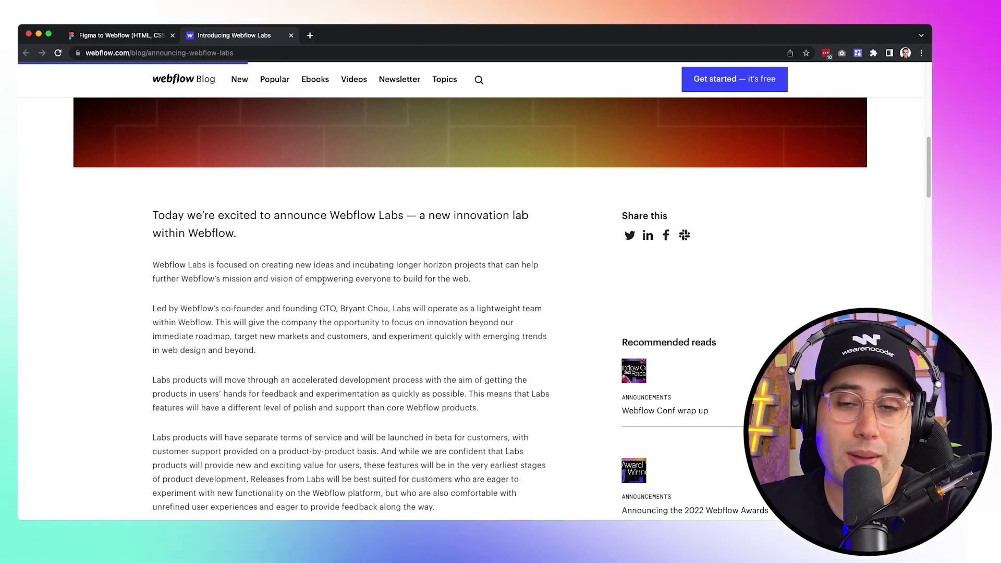
scroll(324, 282, "down", 3)
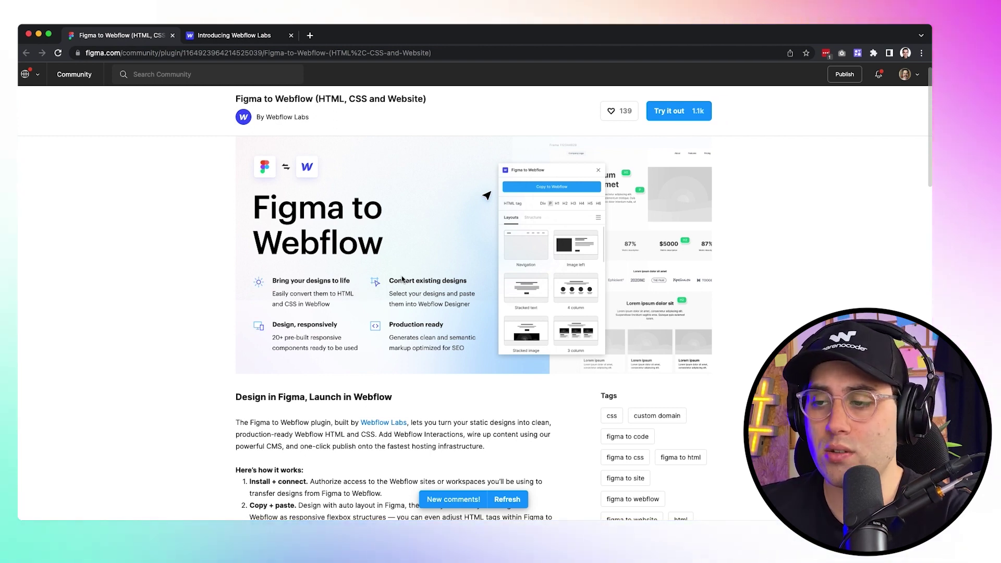
scroll(384, 274, "down", 5)
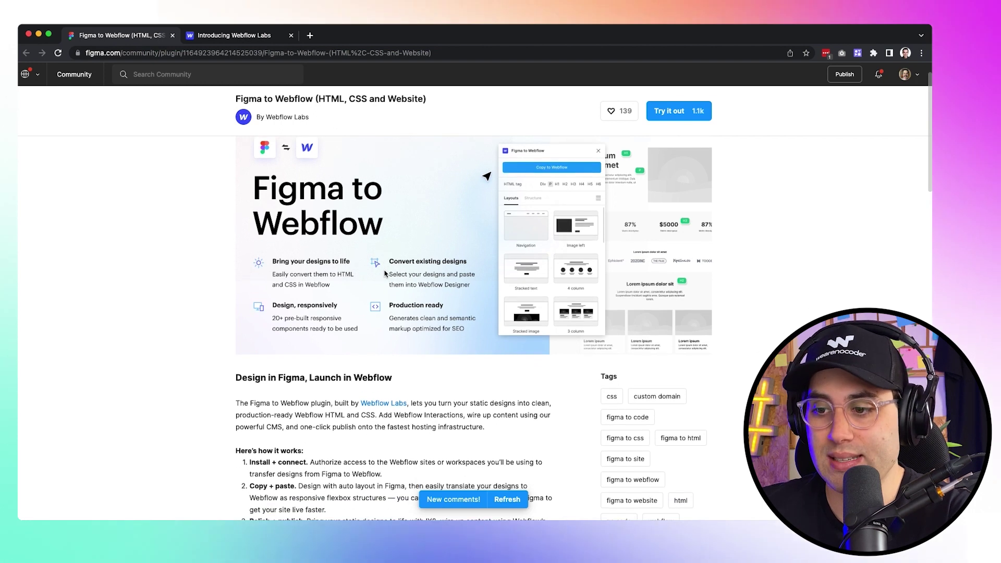
scroll(264, 236, "down", 3)
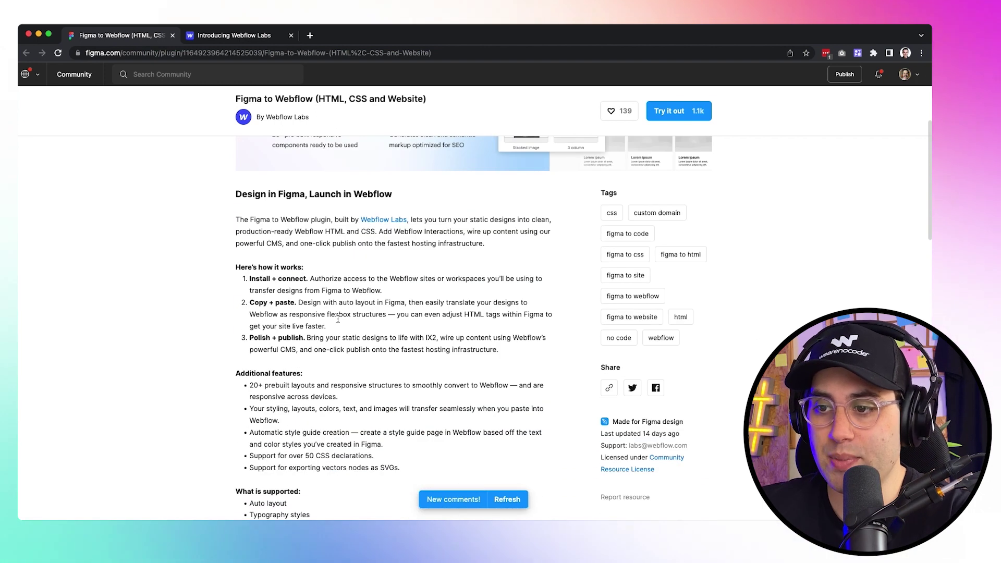
scroll(329, 259, "down", 2)
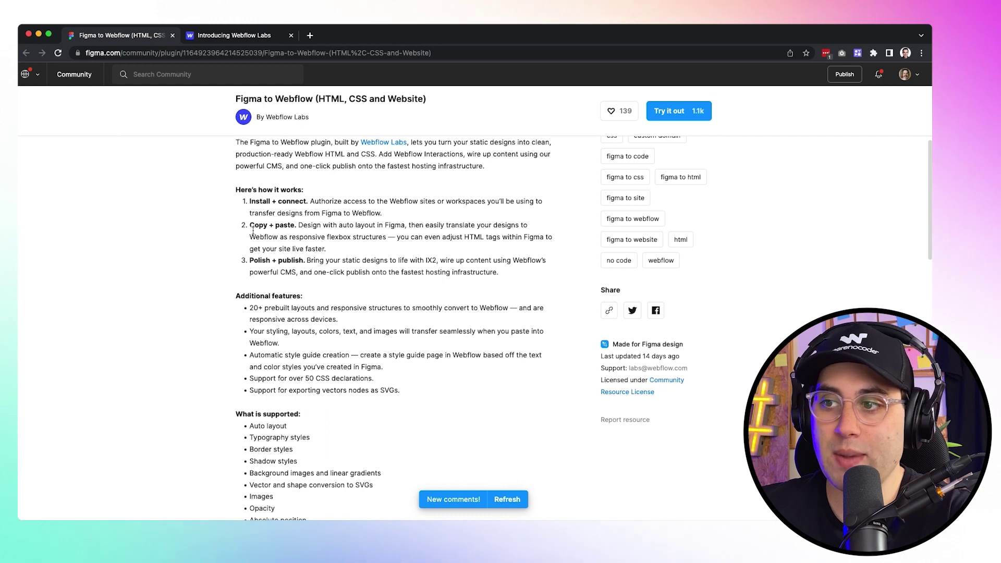
scroll(352, 221, "down", 1)
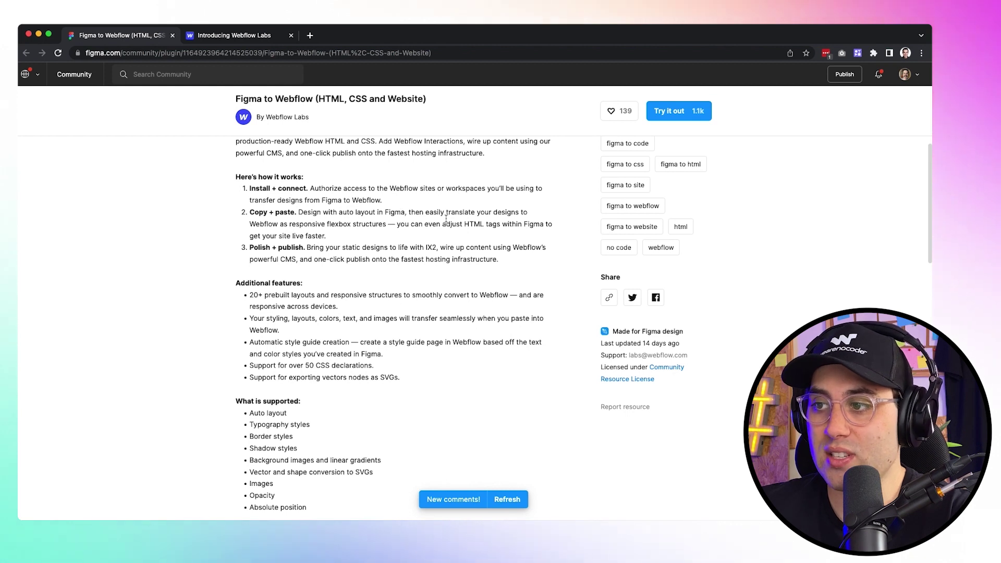
scroll(425, 225, "down", 1)
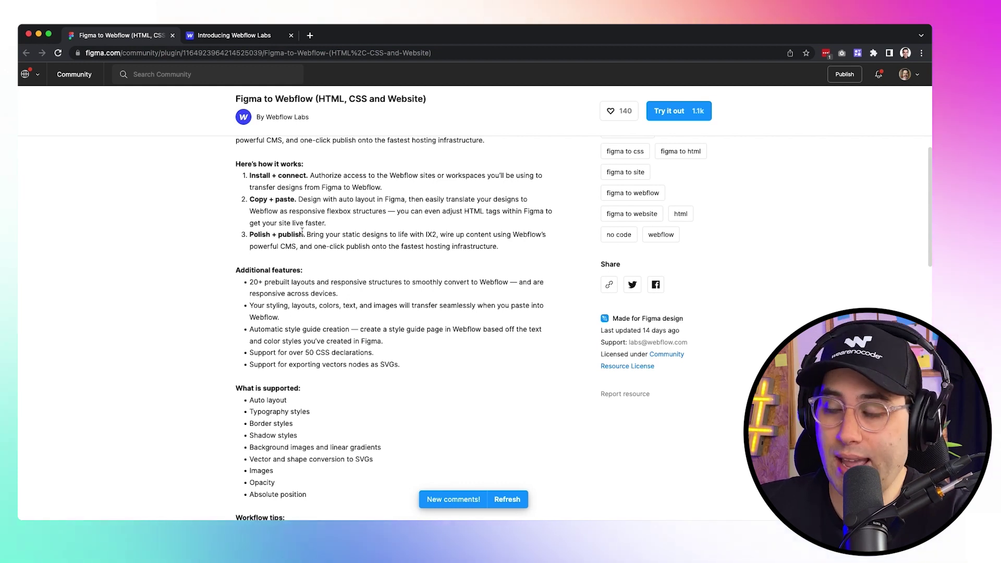
scroll(313, 238, "up", 2)
scroll(336, 233, "up", 3)
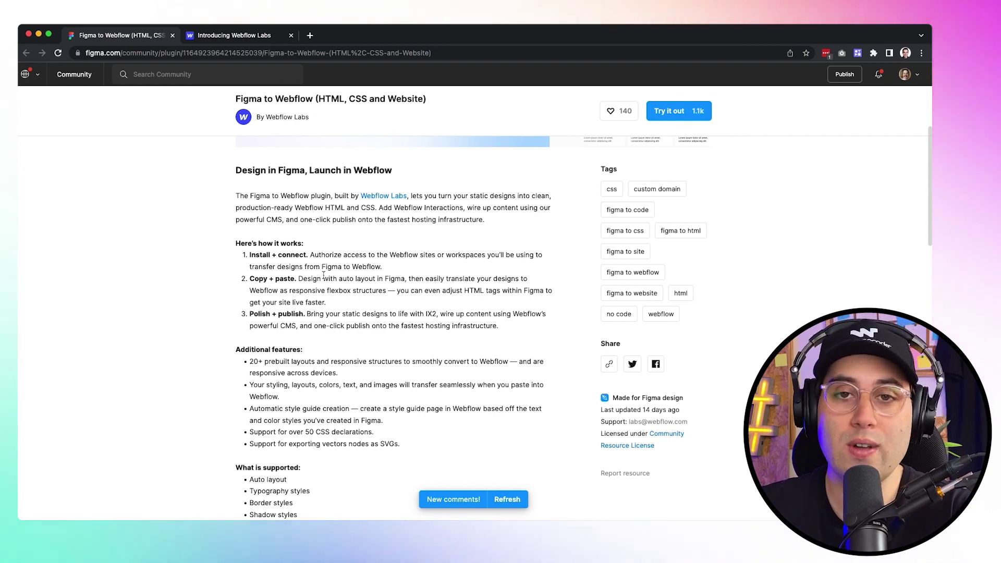
scroll(324, 275, "down", 1)
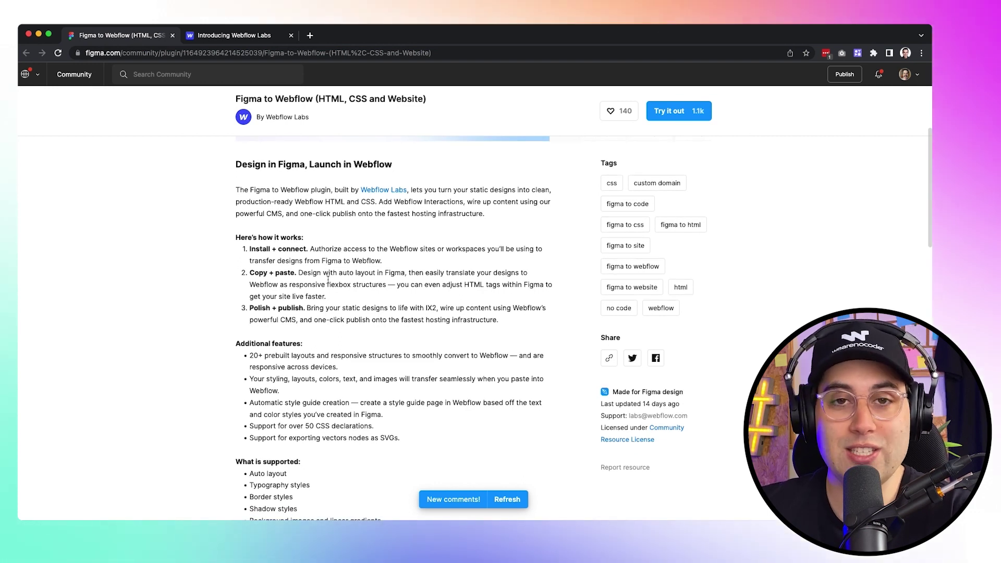
scroll(328, 280, "down", 1)
scroll(328, 280, "down", 5)
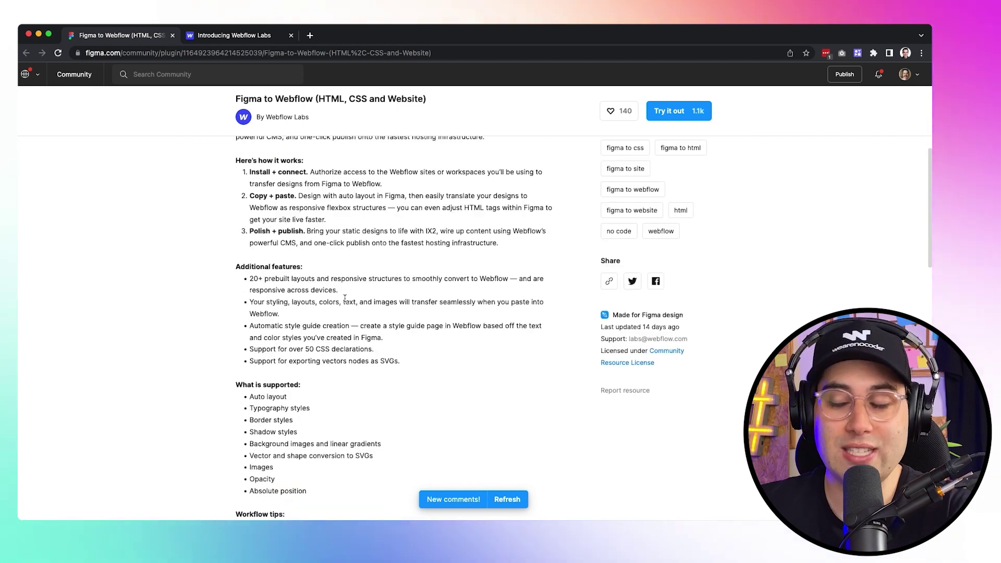
scroll(360, 299, "down", 4)
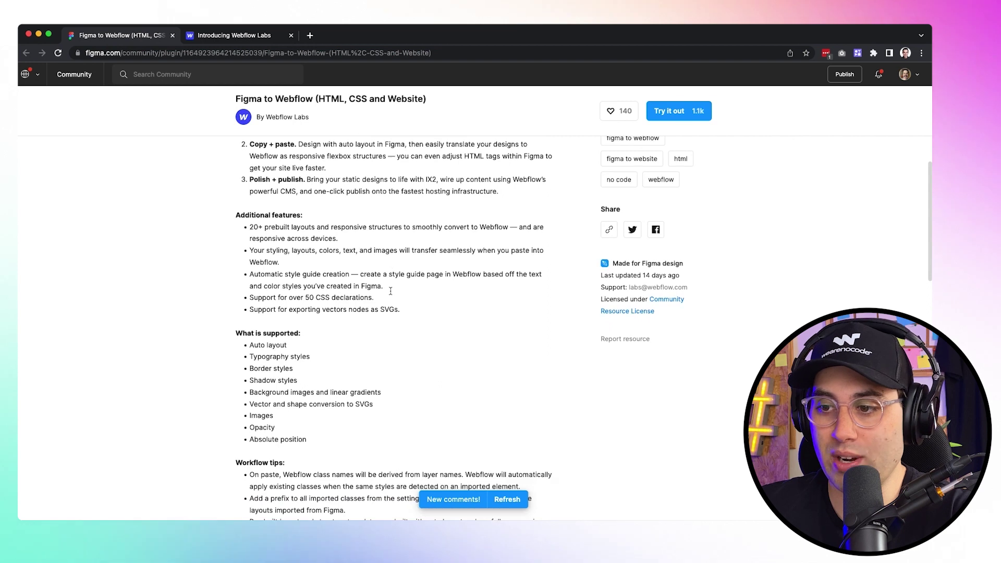
scroll(375, 301, "down", 5)
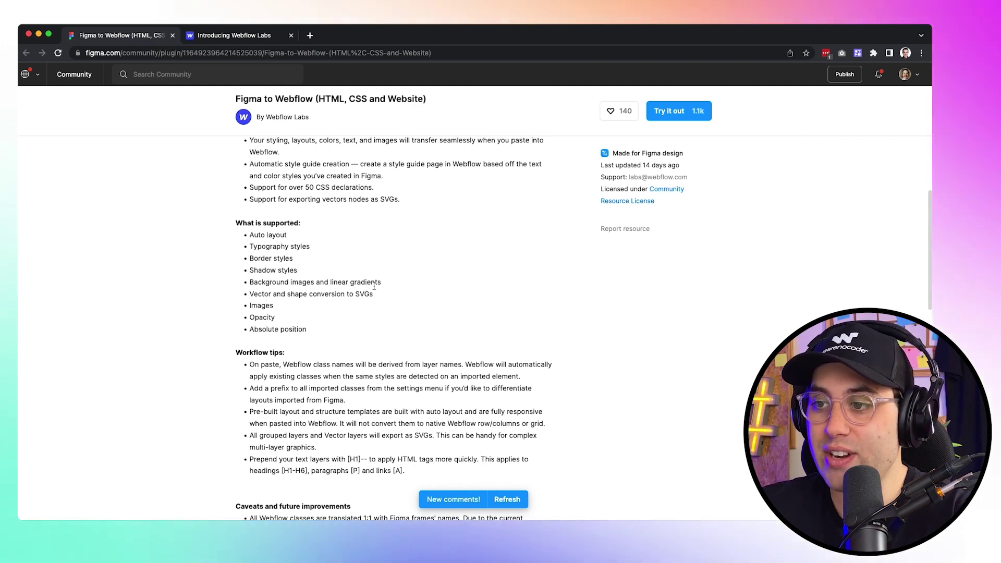
scroll(292, 288, "down", 1)
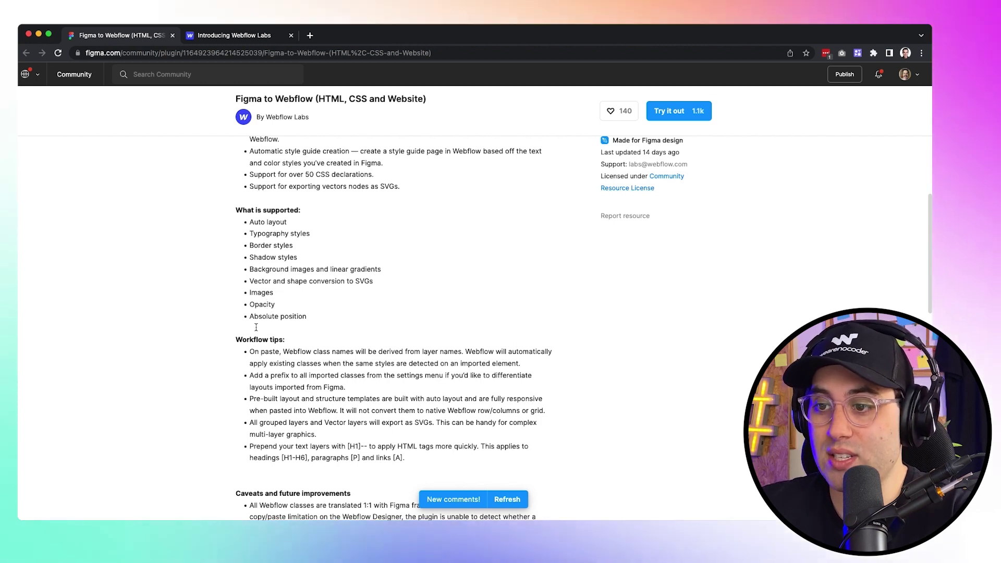
scroll(322, 321, "down", 2)
scroll(323, 321, "down", 4)
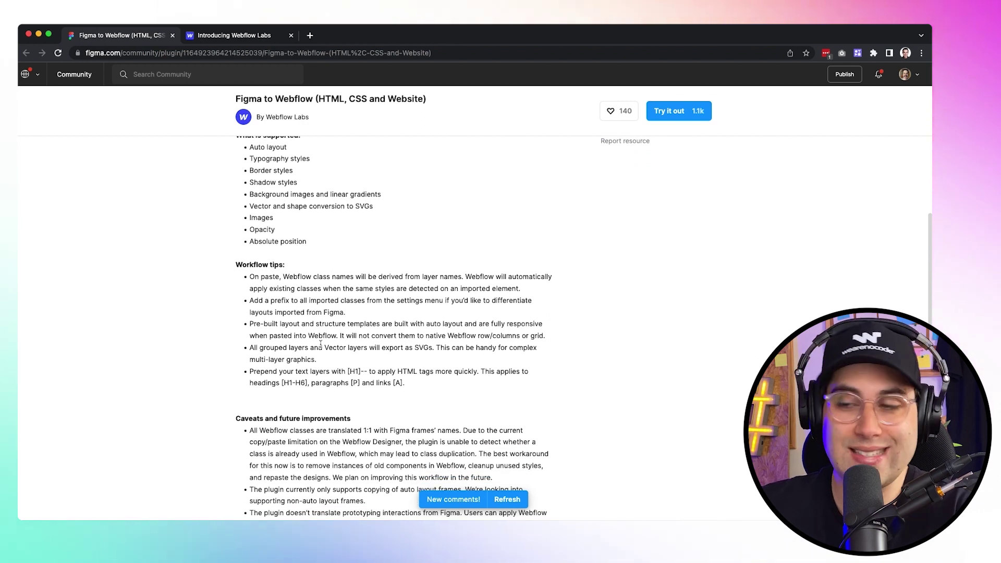
scroll(321, 343, "down", 4)
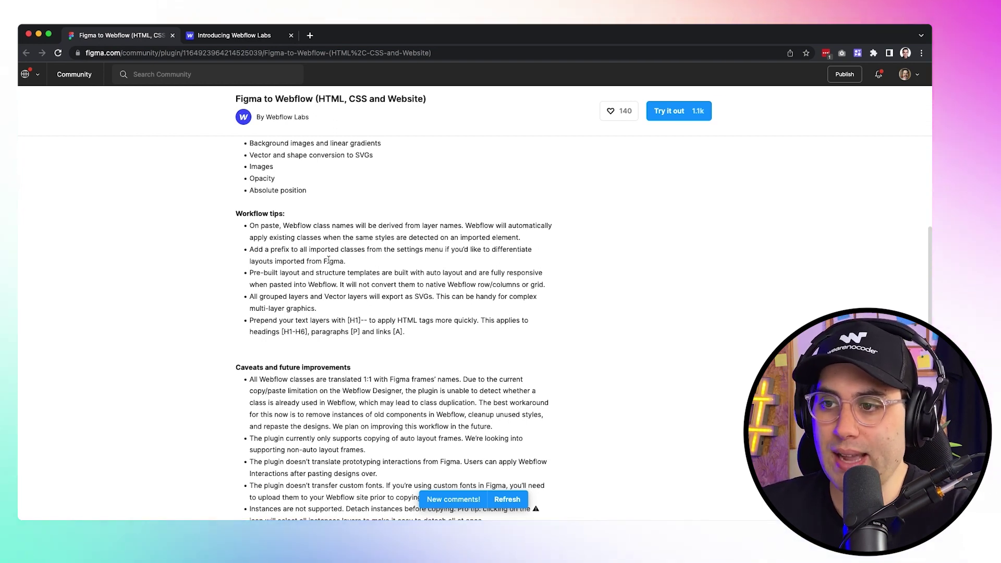
scroll(330, 265, "down", 5)
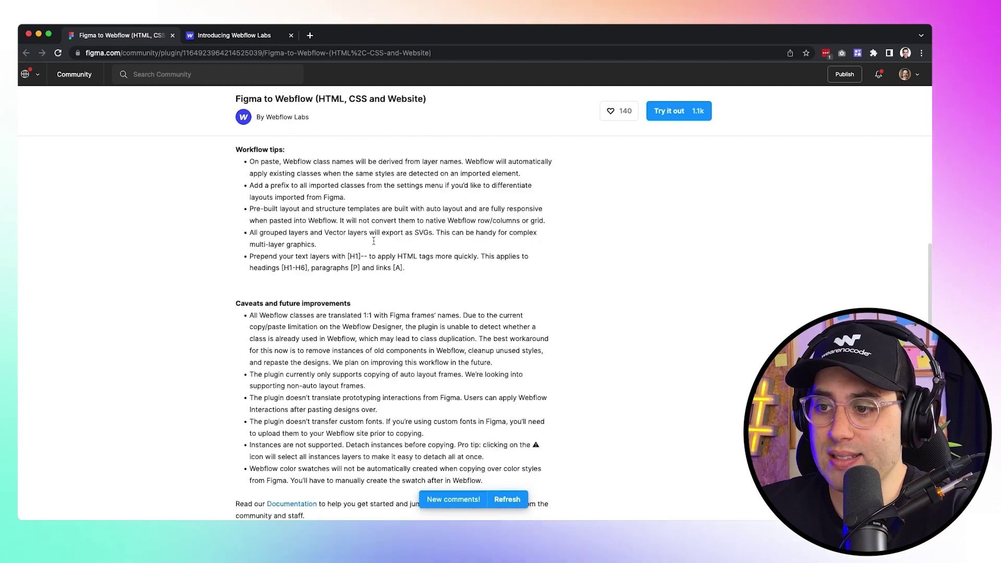
scroll(374, 240, "down", 3)
scroll(374, 241, "up", 10)
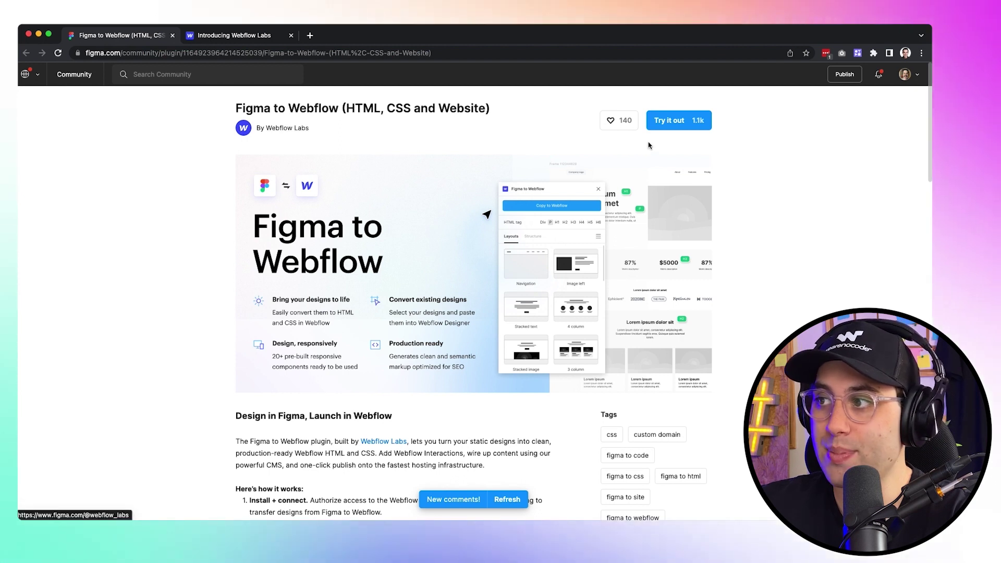
left_click(671, 121)
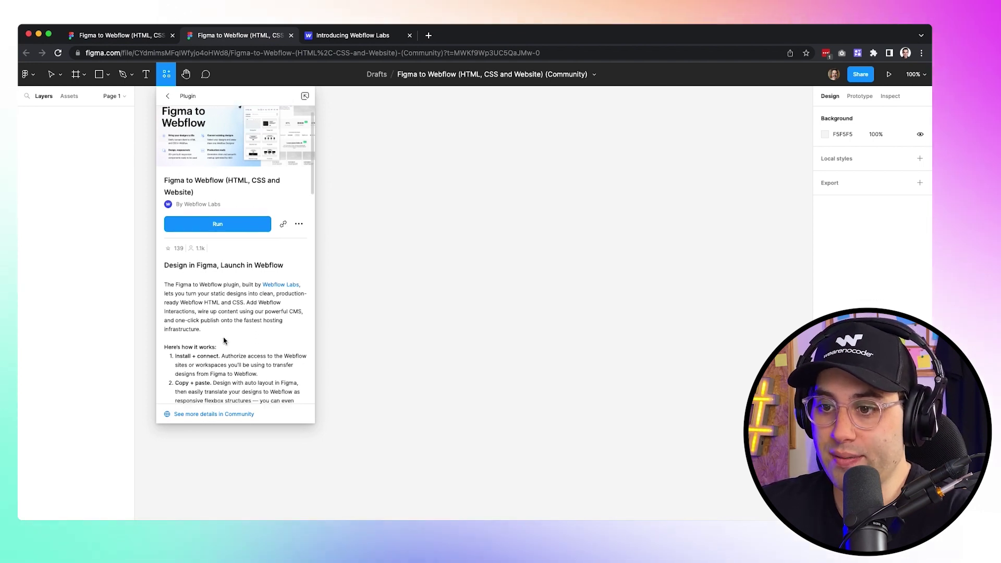
Run the Figma to Webflow plugin in the new Figma draft
scroll(224, 339, "down", 10)
scroll(225, 339, "up", 10)
left_click(214, 244)
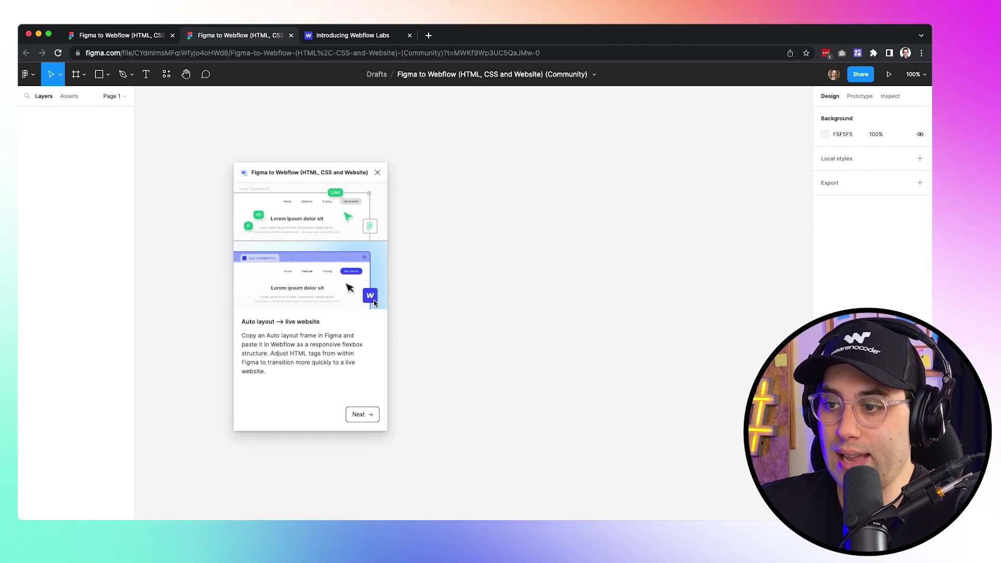
Go through two onboarding screens and begin connecting a Webflow account
left_click(363, 415)
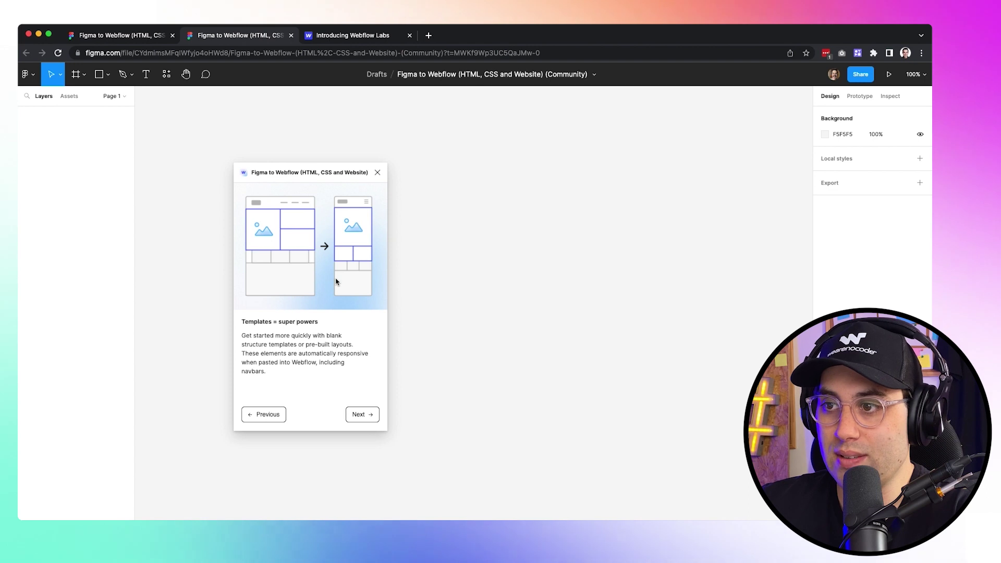
left_click(362, 415)
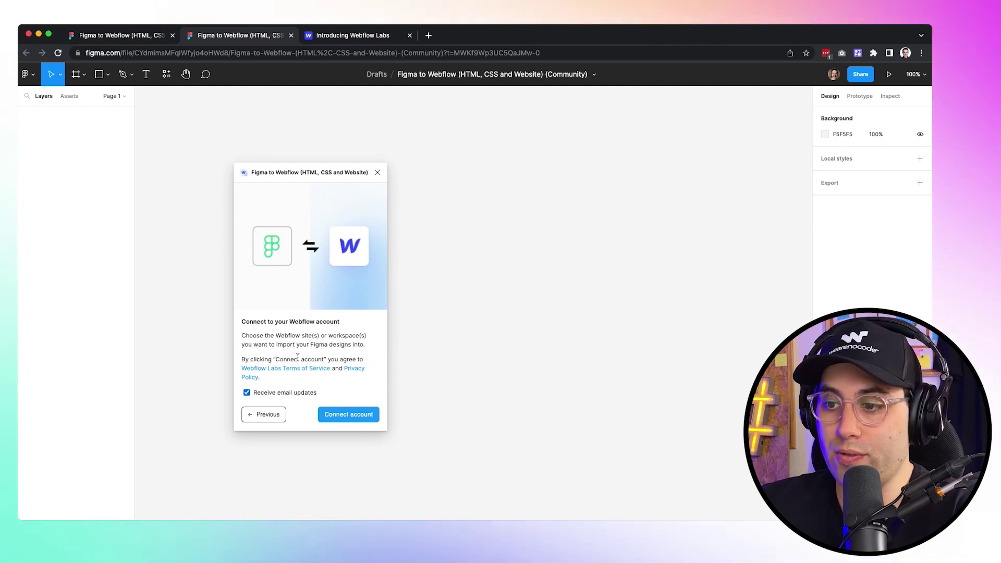
left_click(342, 414)
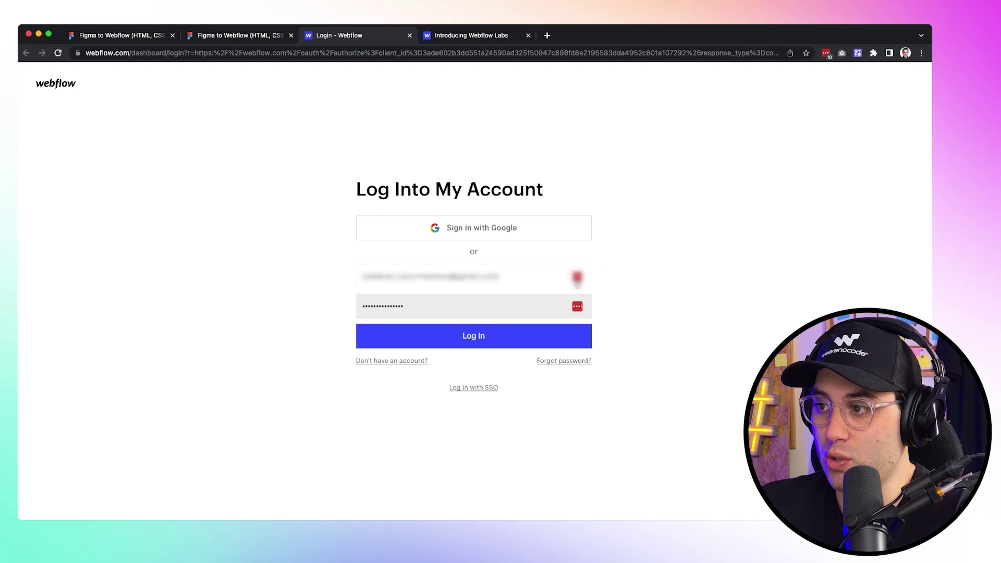
Log in to Webflow using saved account credentials
left_click(469, 276)
scroll(500, 320, "down", 1)
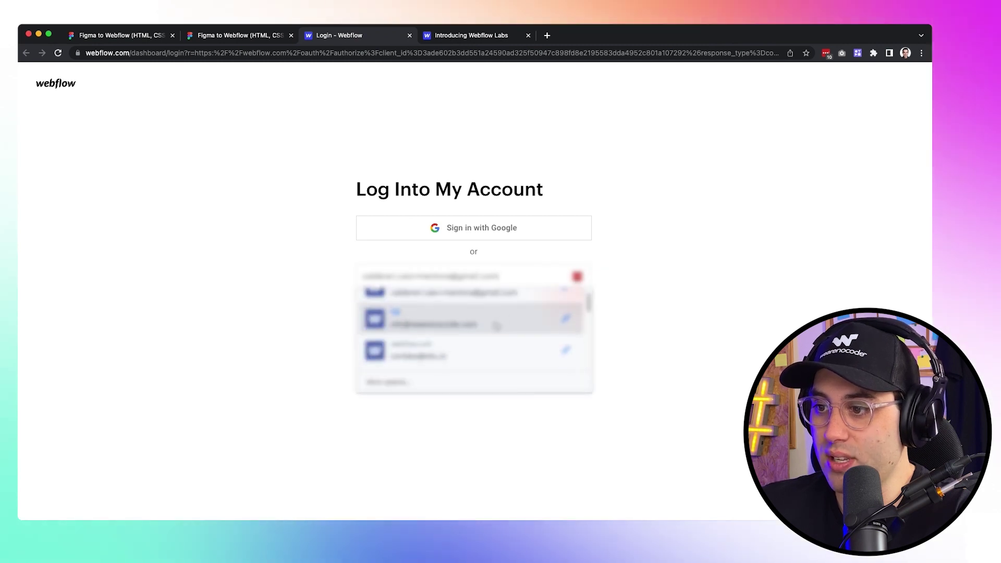
left_click(496, 326)
left_click(475, 339)
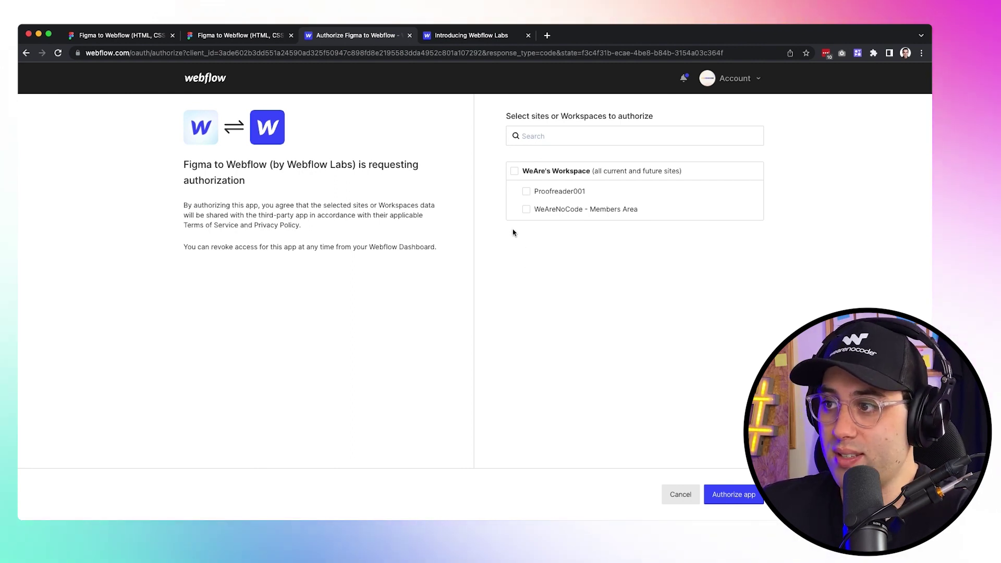
Authorize the Figma to Webflow app for all of WeAre's Workspace, including both sites
left_click(515, 171)
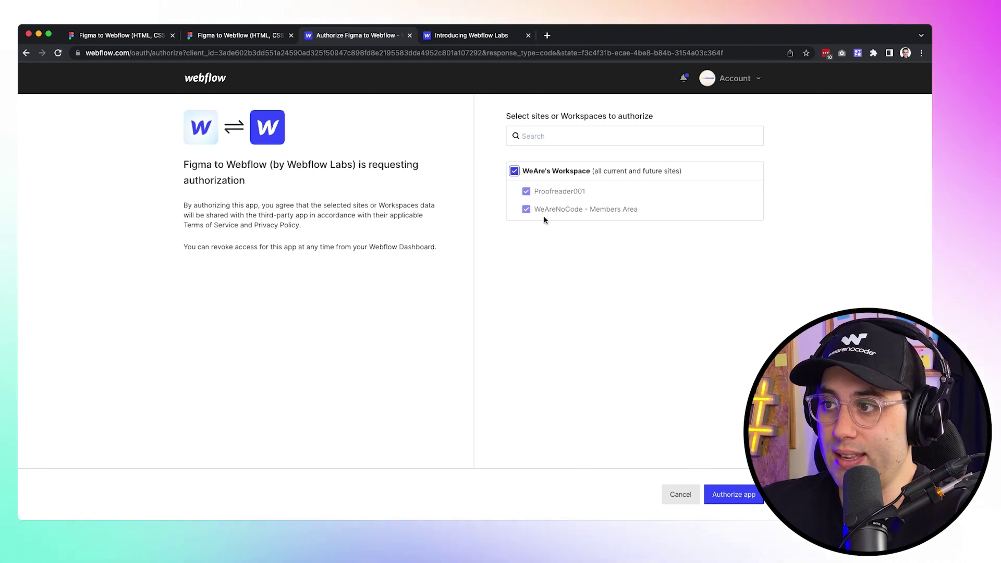
left_click(522, 172)
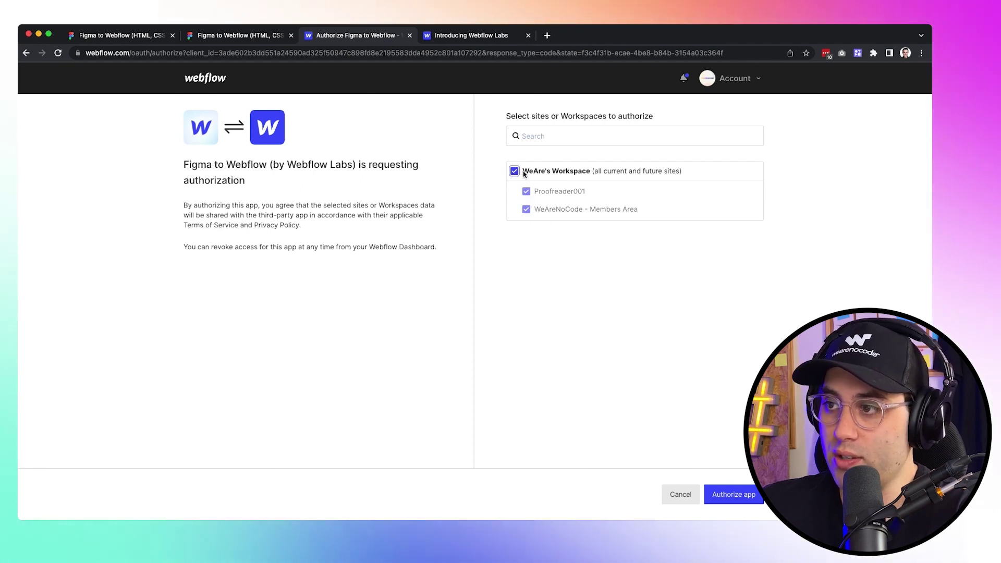
left_click(527, 210)
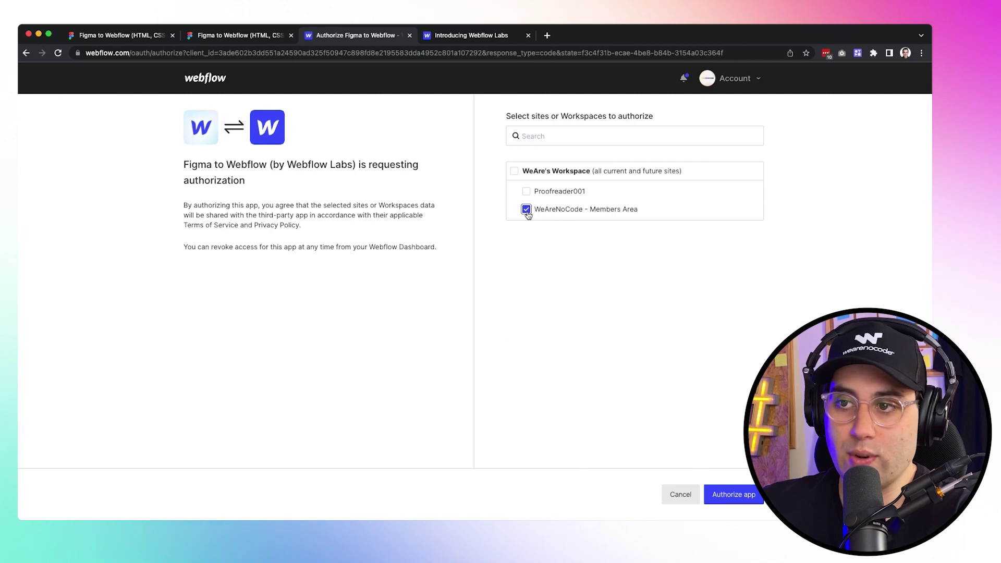
left_click(515, 173)
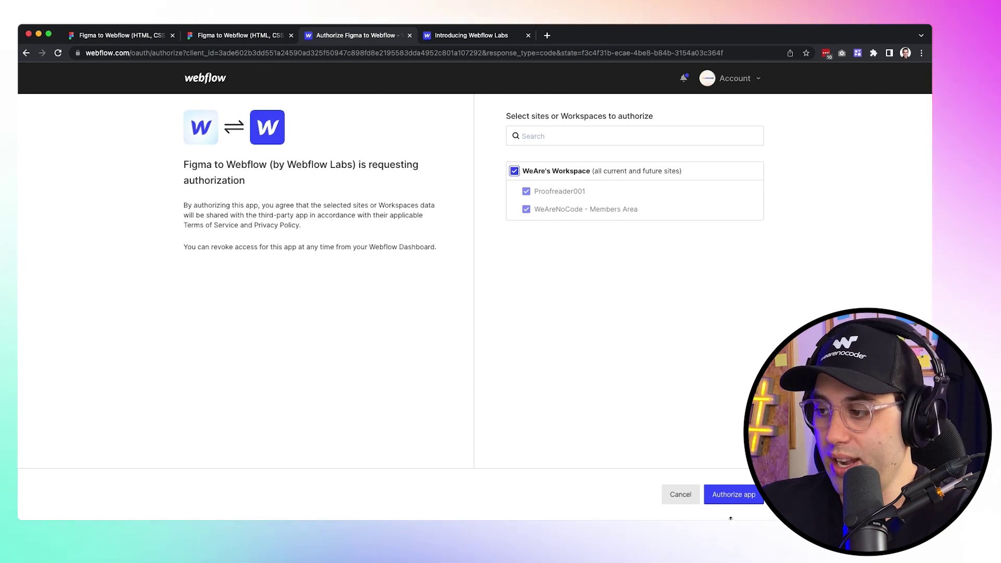
left_click(733, 495)
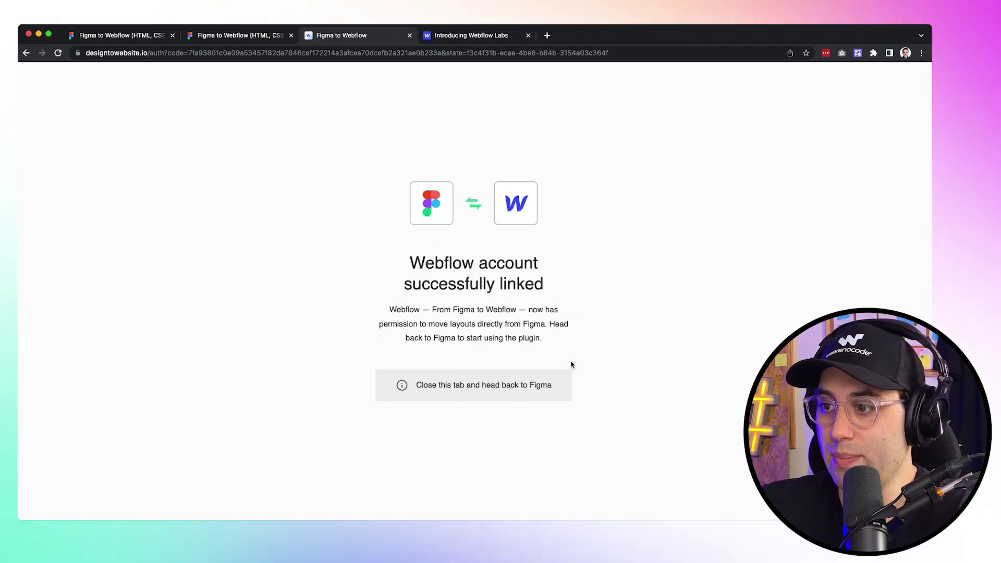
Back in Figma, start the linked plugin and move its window up and left
left_click(219, 35)
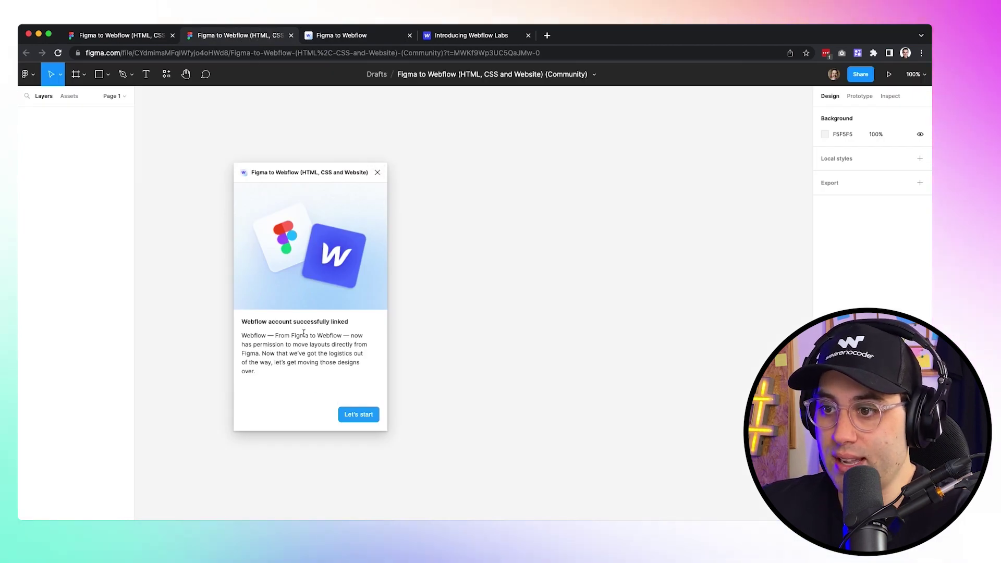
left_click(357, 416)
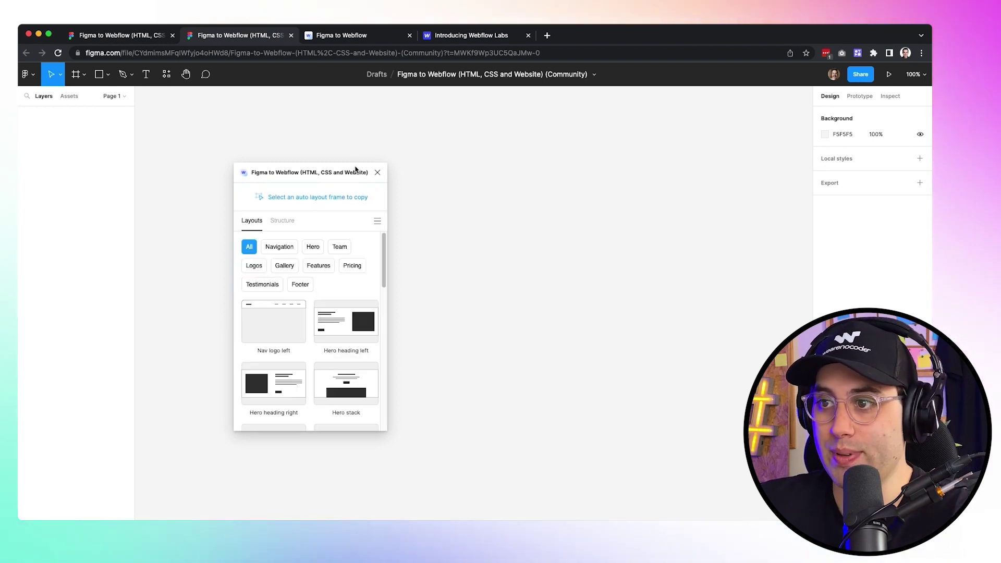
left_click_drag(355, 168, 333, 135)
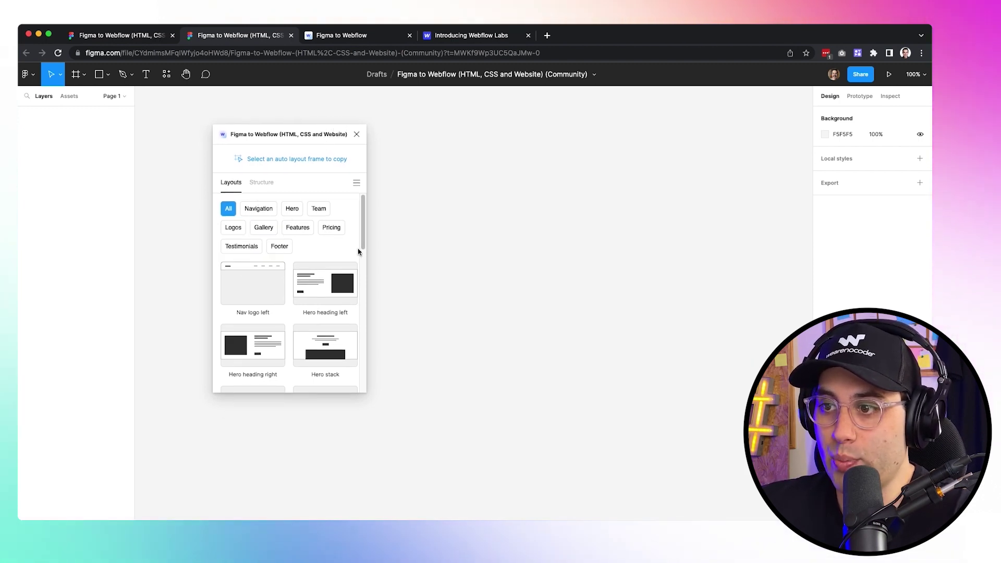
mouse_move(364, 210)
left_mouse_down()
mouse_move(365, 358)
mouse_move(369, 200)
left_mouse_up()
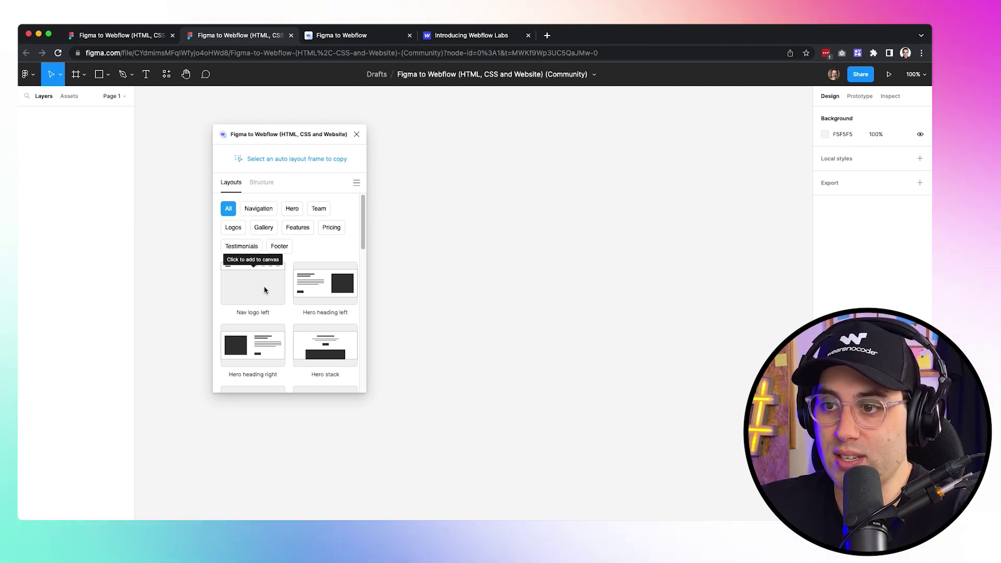
Filter layouts by Navigation, Hero, Pricing, Features, Footer, Testimonial and Logos, then view Structure templates
left_click(255, 212)
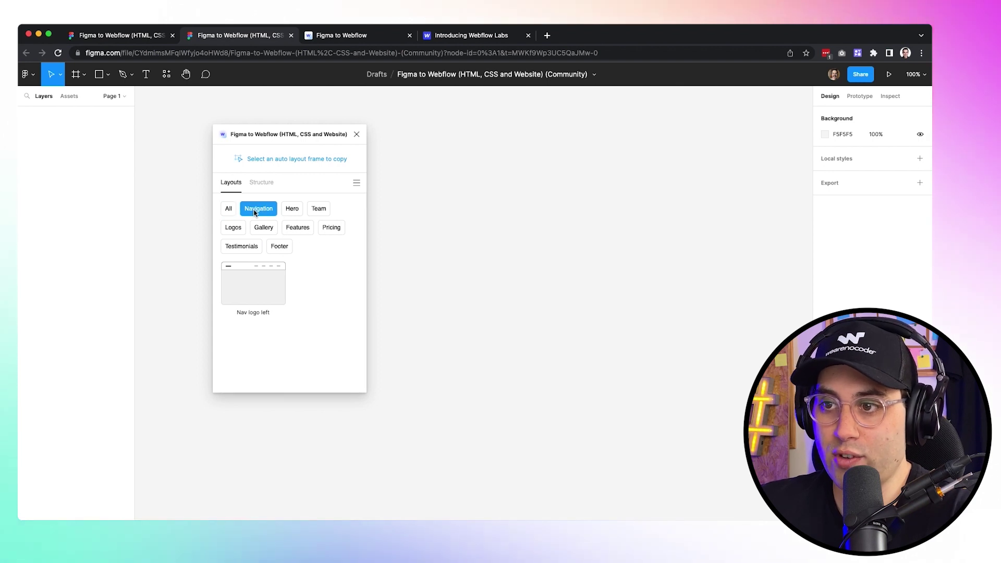
left_click(292, 209)
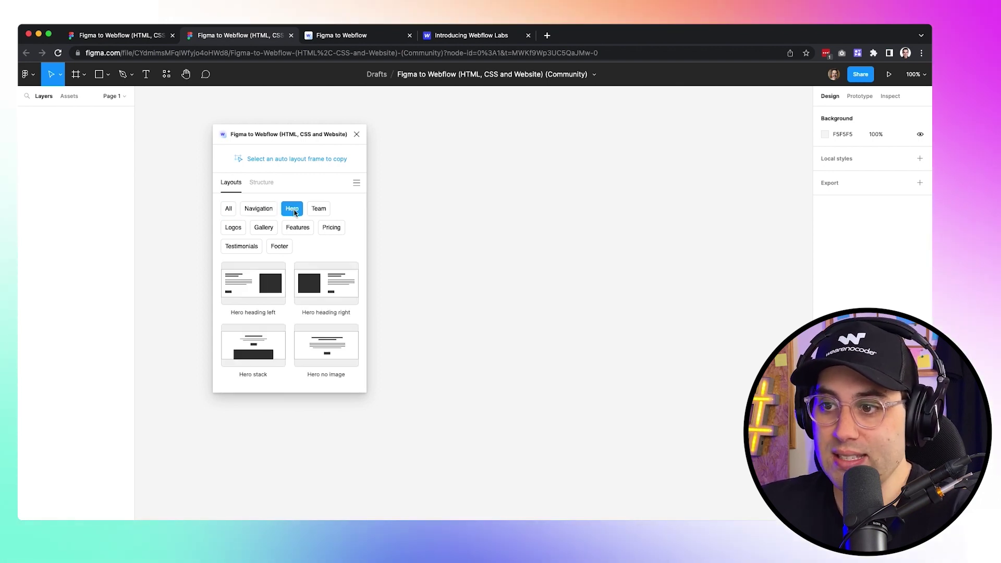
left_click(321, 228)
left_click(297, 227)
left_click(279, 246)
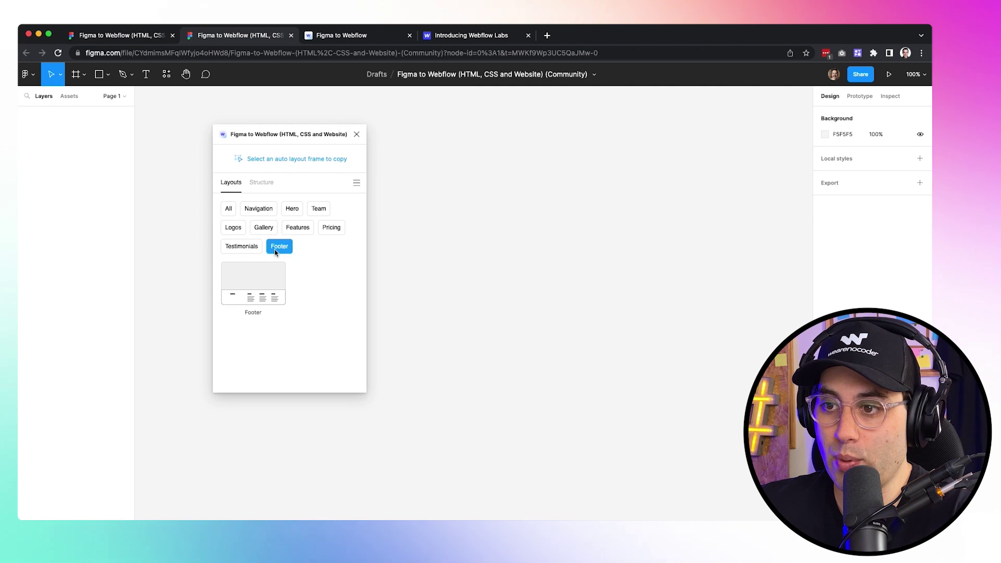
left_click(242, 248)
left_click(229, 228)
left_click(257, 211)
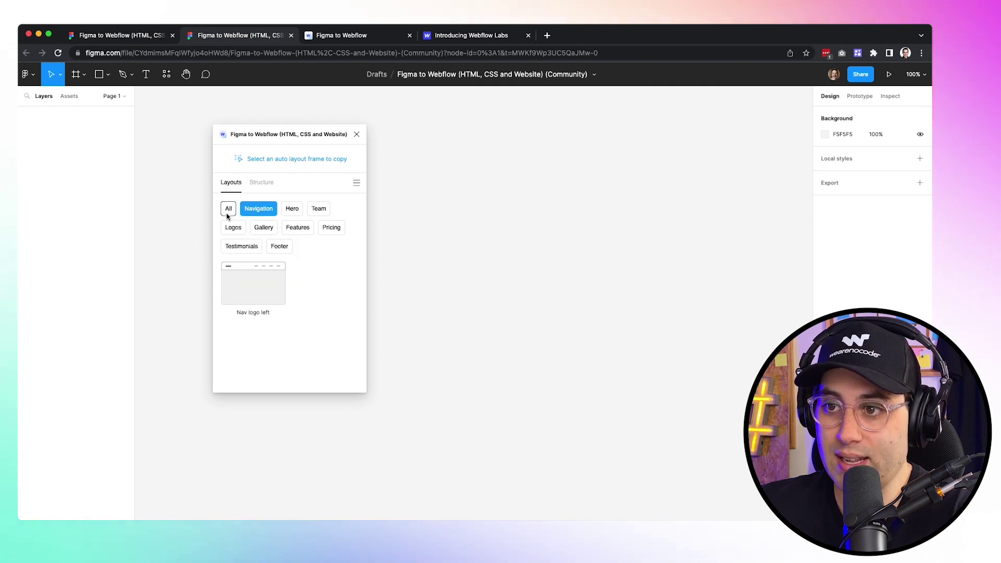
left_click(228, 211)
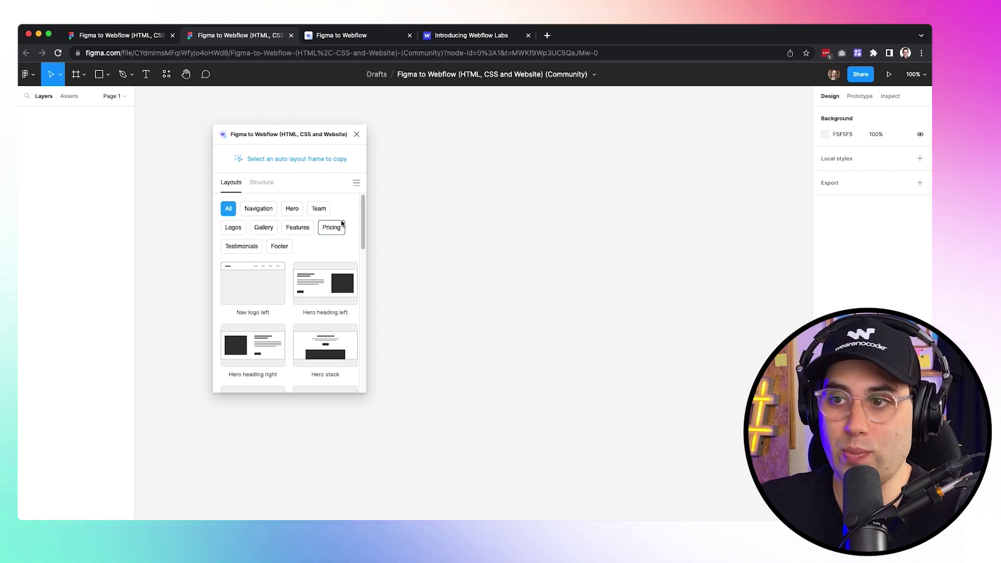
left_click(257, 183)
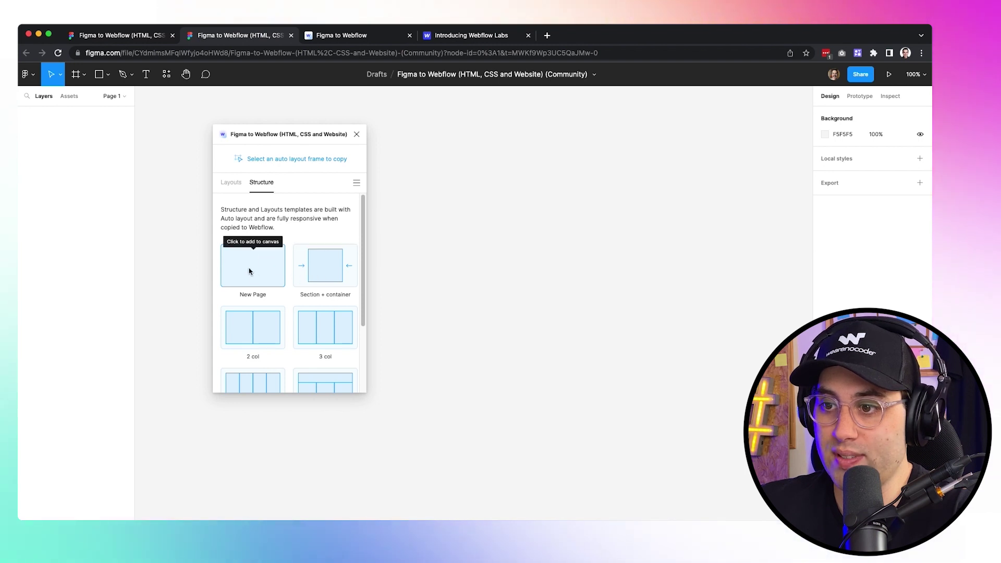
Scroll through the Structure templates, switching tabs, and end on the Layouts list
scroll(258, 274, "down", 2)
scroll(265, 279, "down", 2)
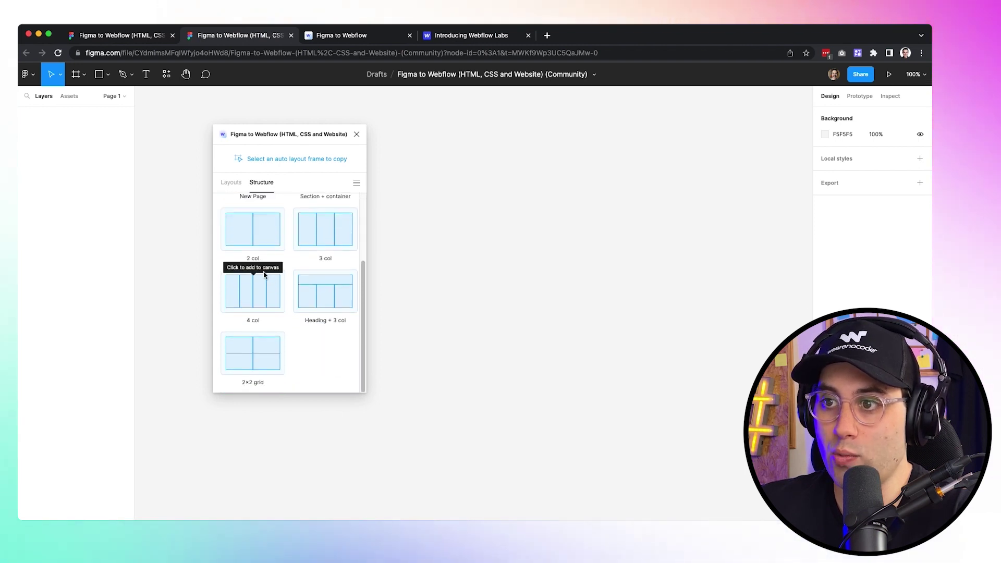
left_click(236, 185)
scroll(271, 212, "up", 3)
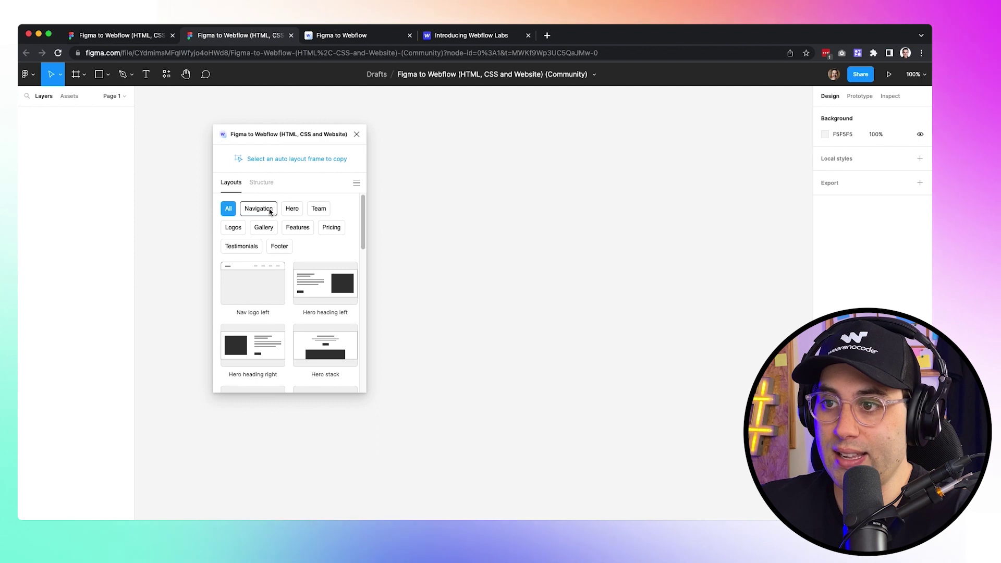
left_click(254, 189)
scroll(251, 268, "down", 2)
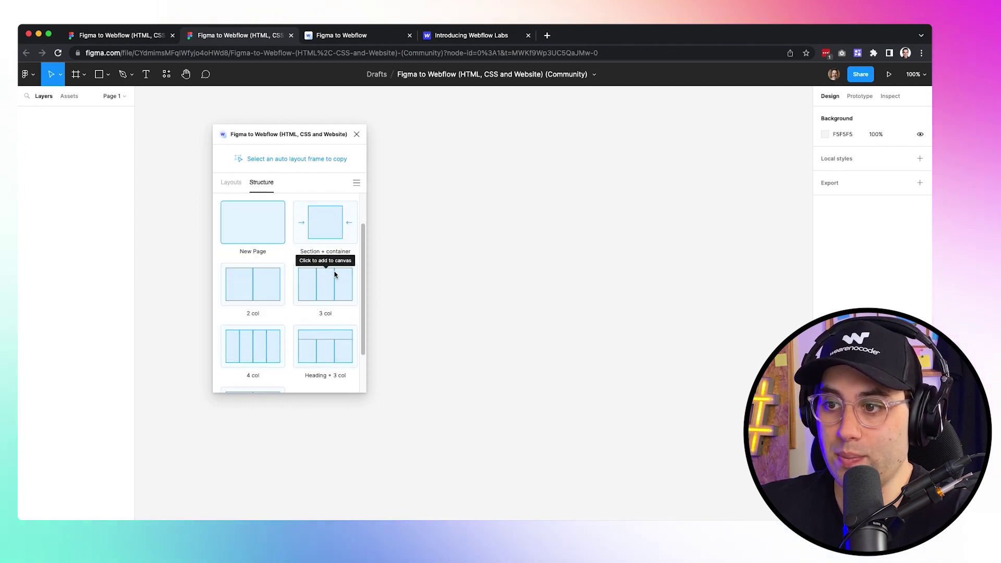
scroll(292, 279, "up", 2)
scroll(320, 278, "down", 2)
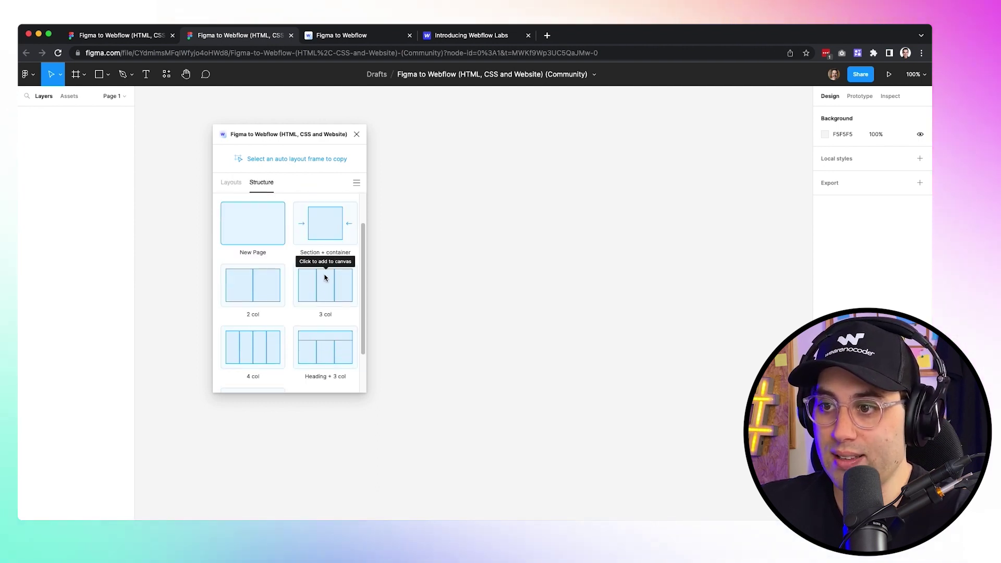
scroll(321, 262, "down", 2)
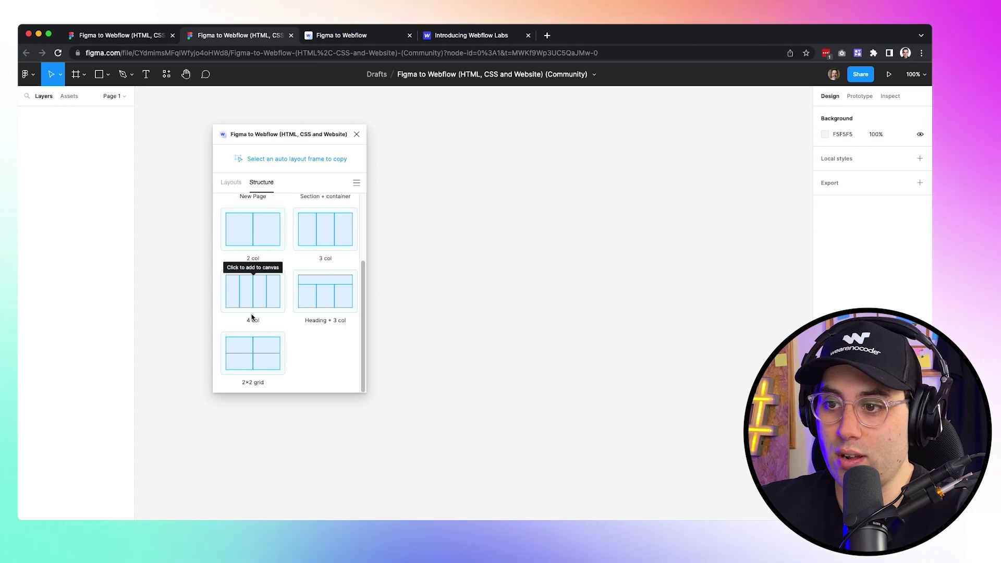
scroll(266, 347, "up", 3)
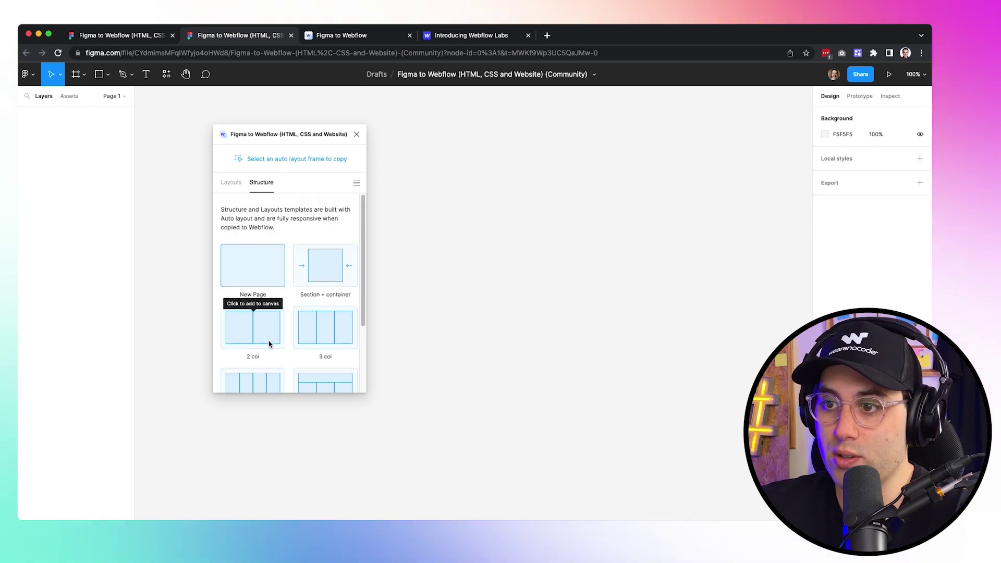
left_click(231, 182)
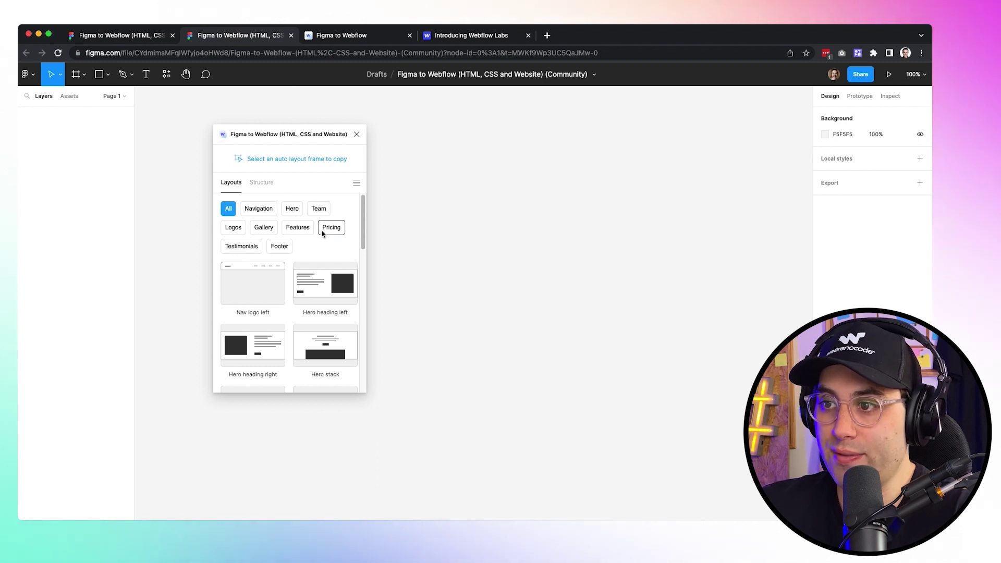
scroll(271, 250, "down", 1)
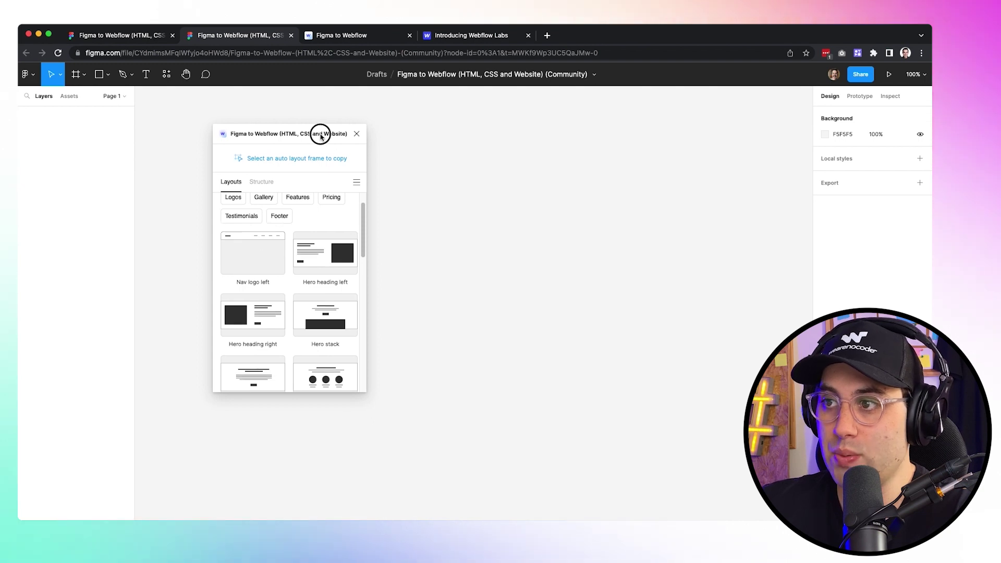
Add the Nav logo left navbar layout to the Figma canvas
left_click_drag(320, 134, 690, 128)
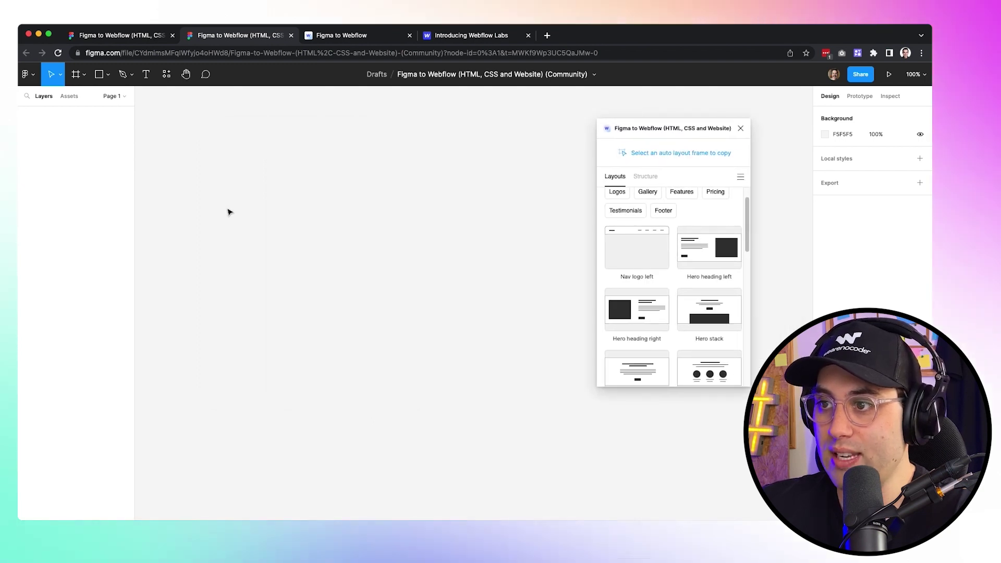
left_click(637, 252)
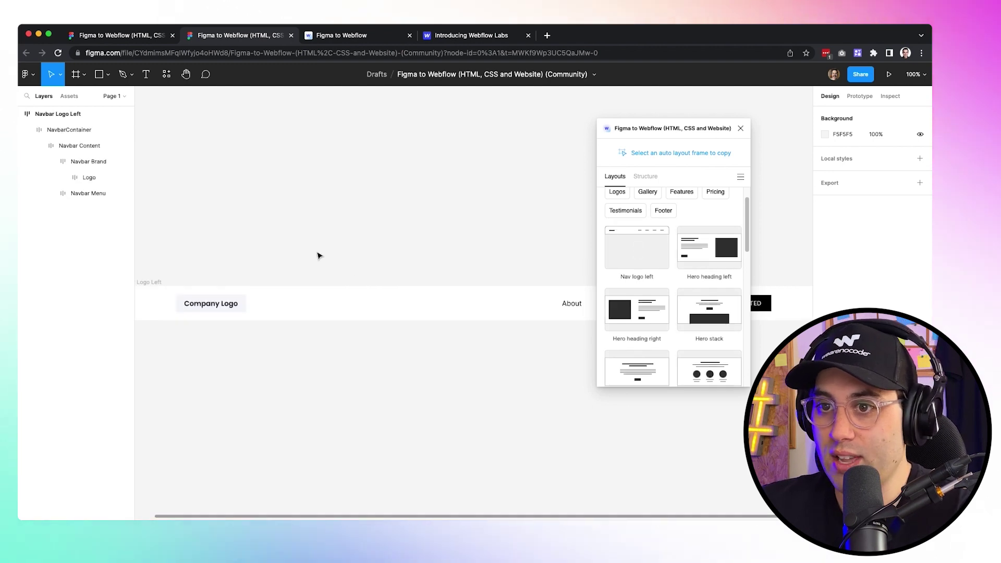
left_click(464, 228)
Pan to the navbar and select the Navbar Logo Left frame
left_click_drag(396, 266, 444, 143)
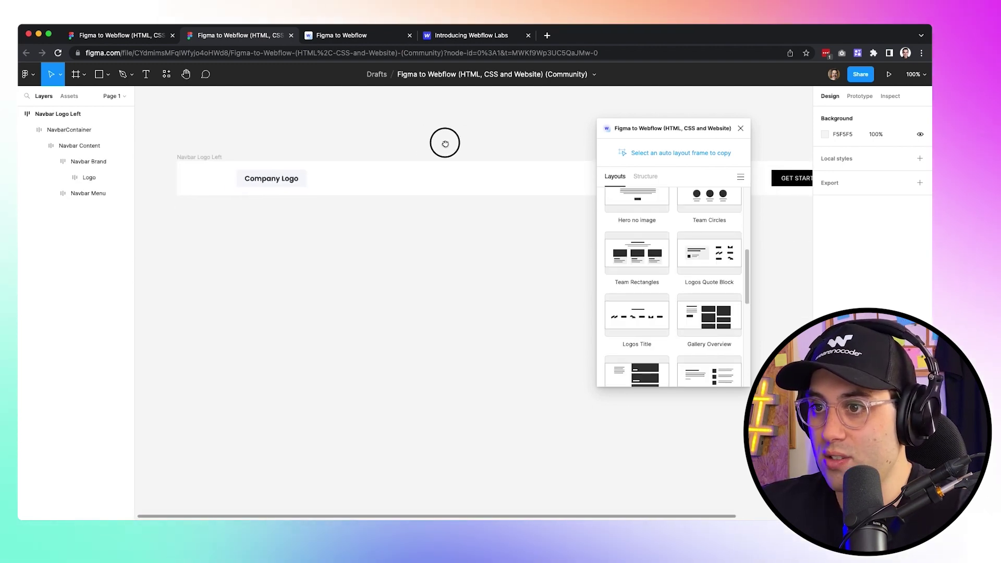
left_click_drag(673, 128, 257, 231)
left_click_drag(583, 270, 555, 242)
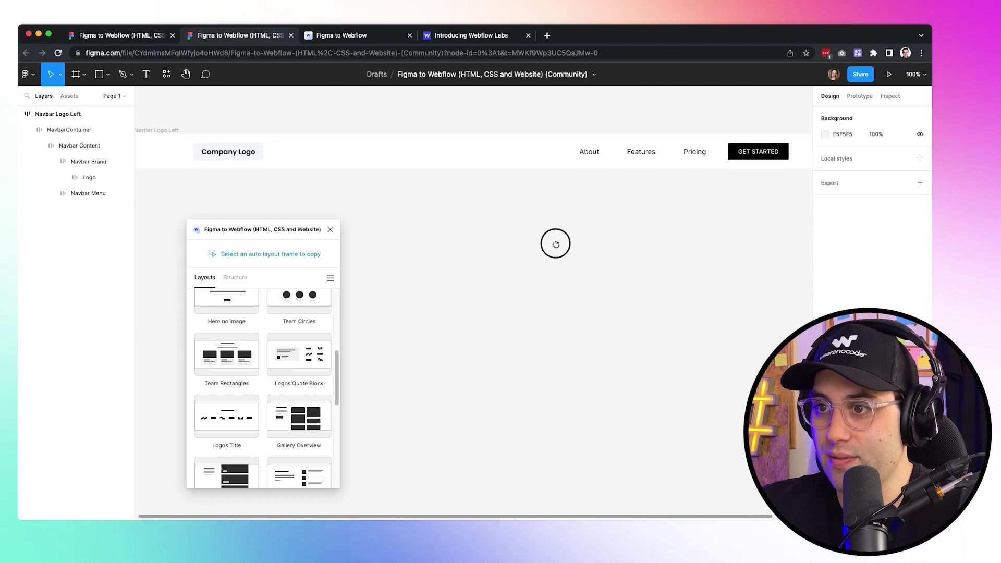
scroll(557, 246, "down", 1)
scroll(503, 252, "down", 2)
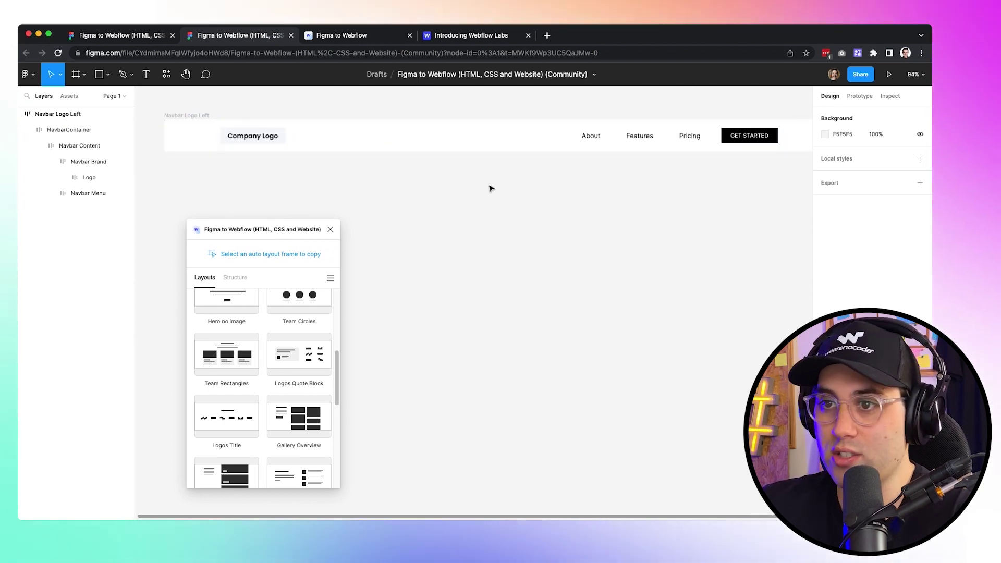
left_click(186, 123)
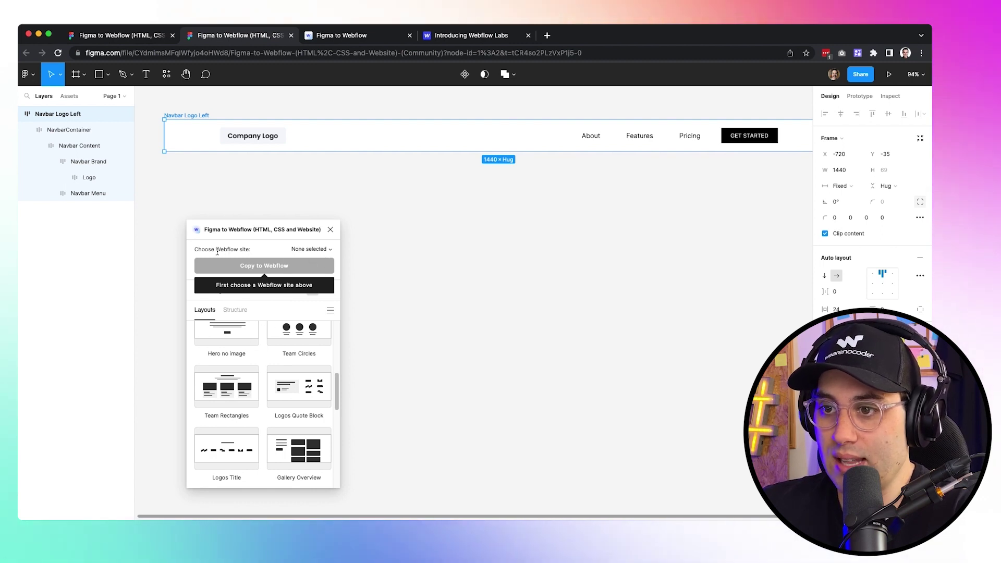
left_click(312, 250)
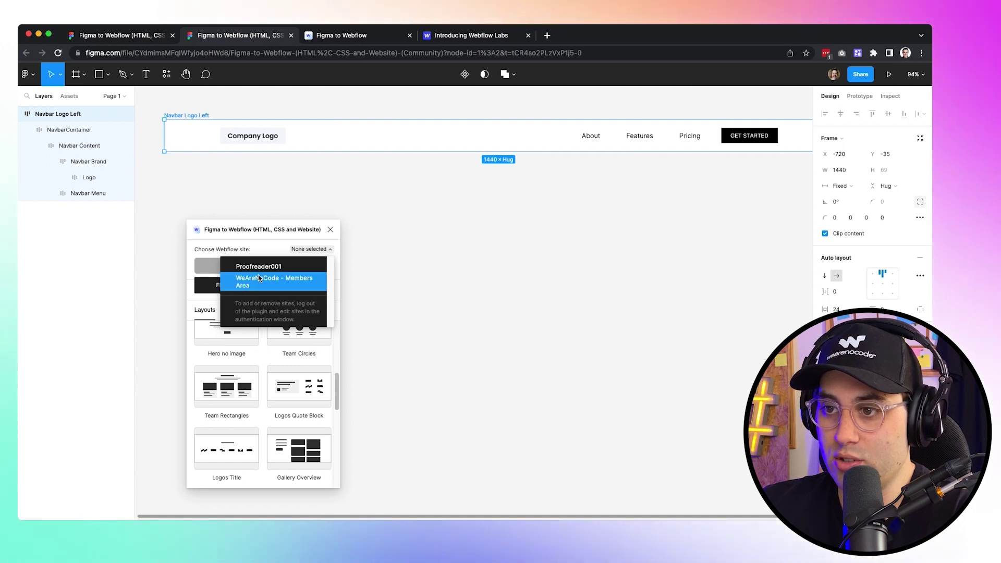
left_click(267, 253)
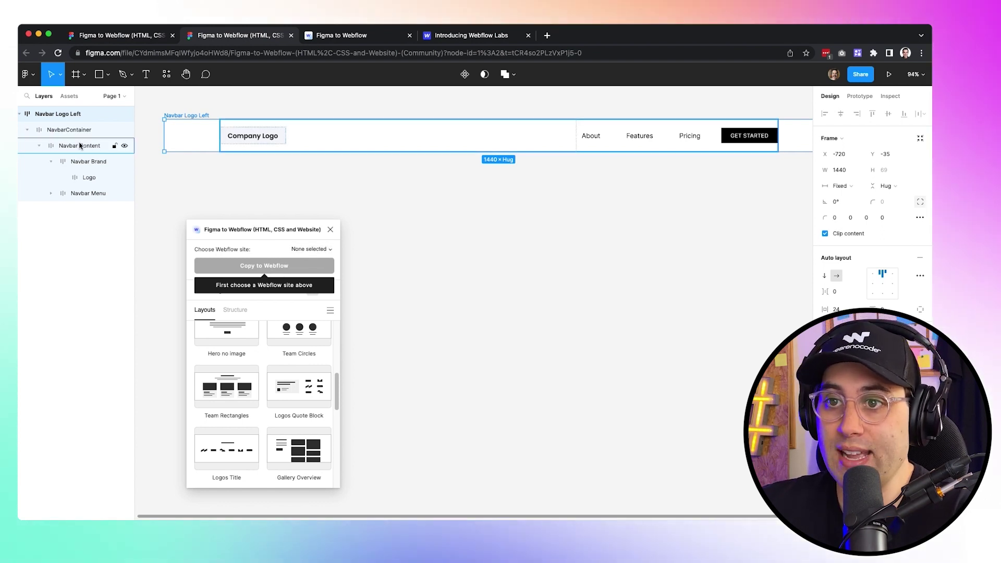
left_click(68, 131)
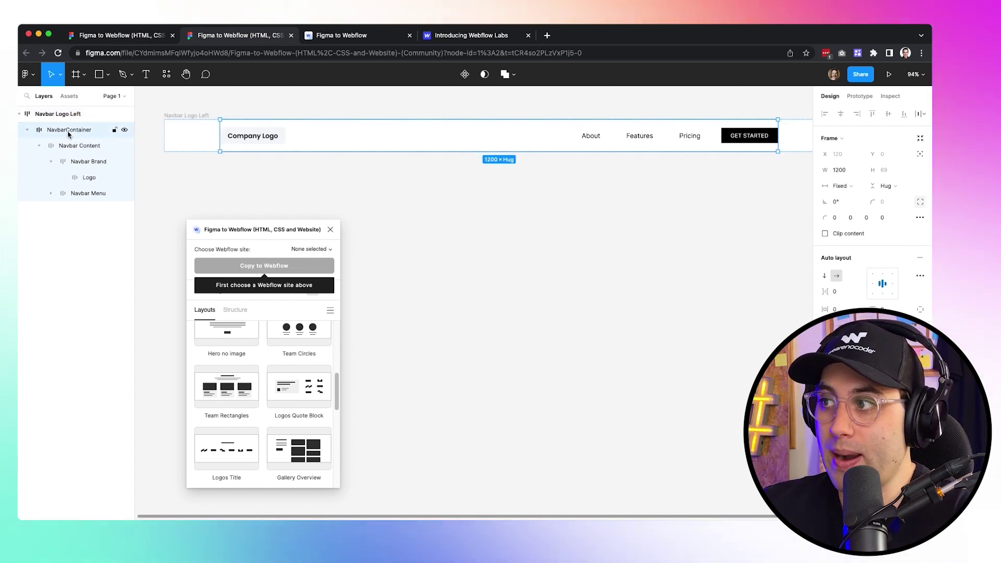
left_click(72, 146)
left_click(83, 162)
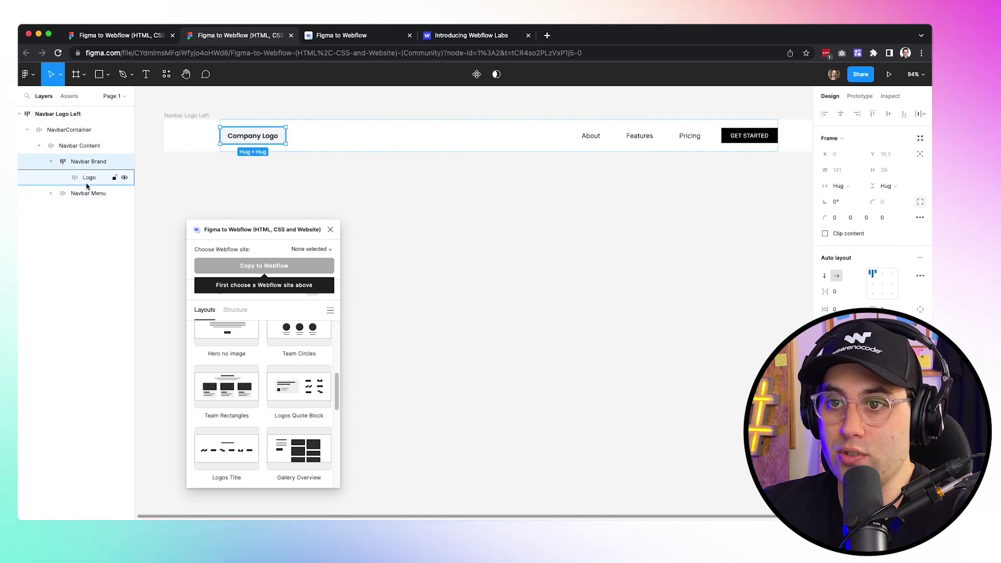
left_click(86, 193)
left_click(68, 130)
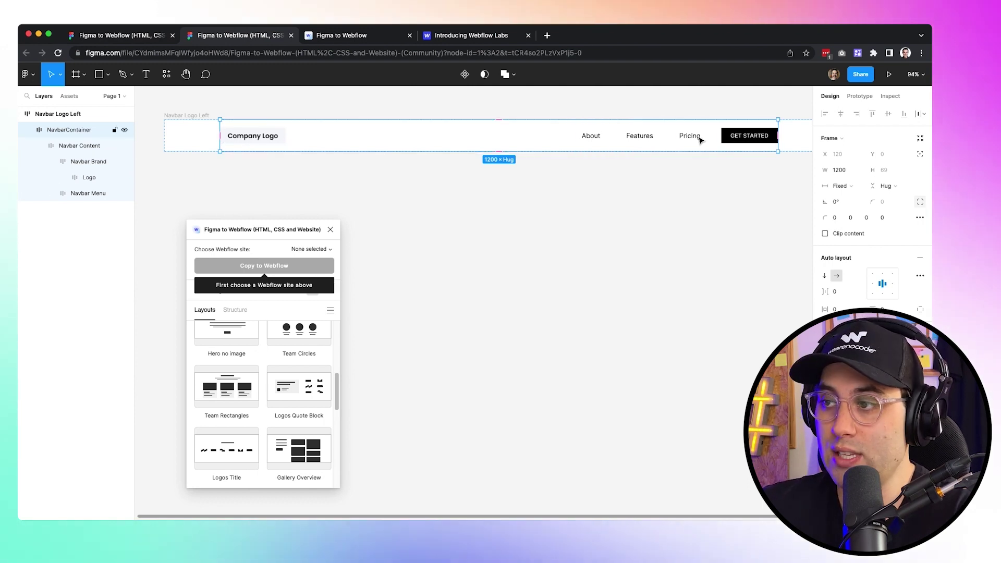
scroll(286, 339, "up", 5)
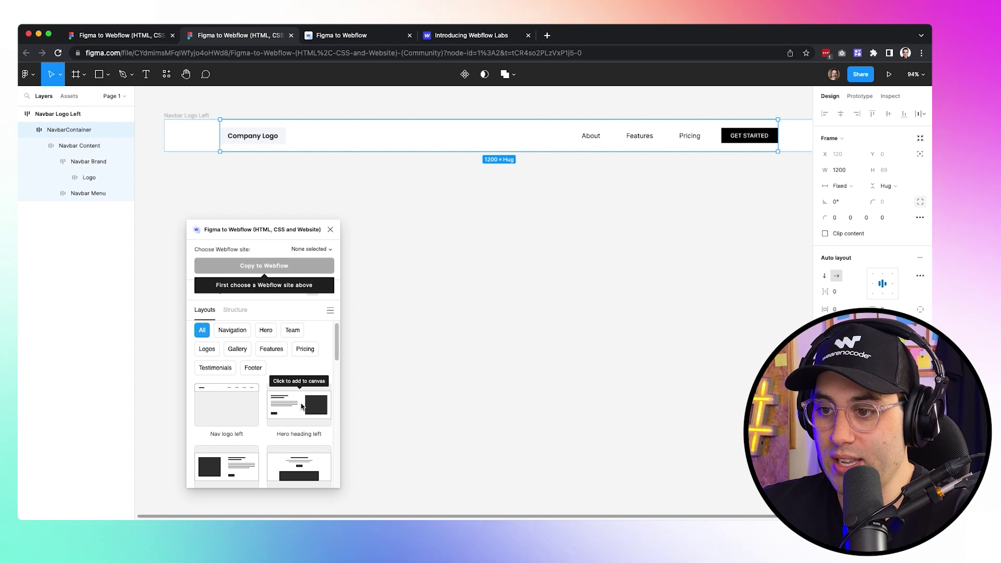
Insert the Hero heading left layout and select the new hero frame
left_click(291, 408)
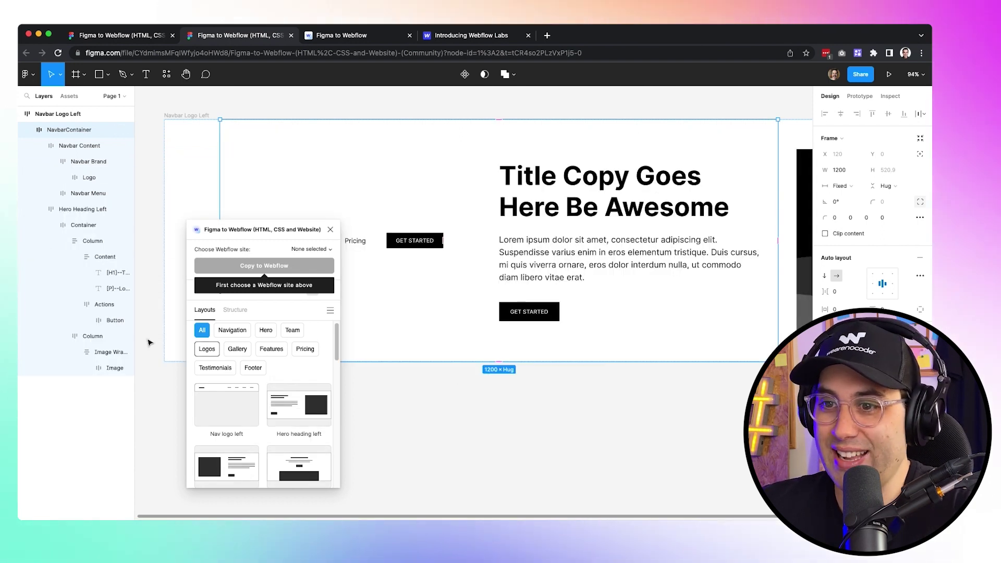
scroll(263, 407, "down", 5)
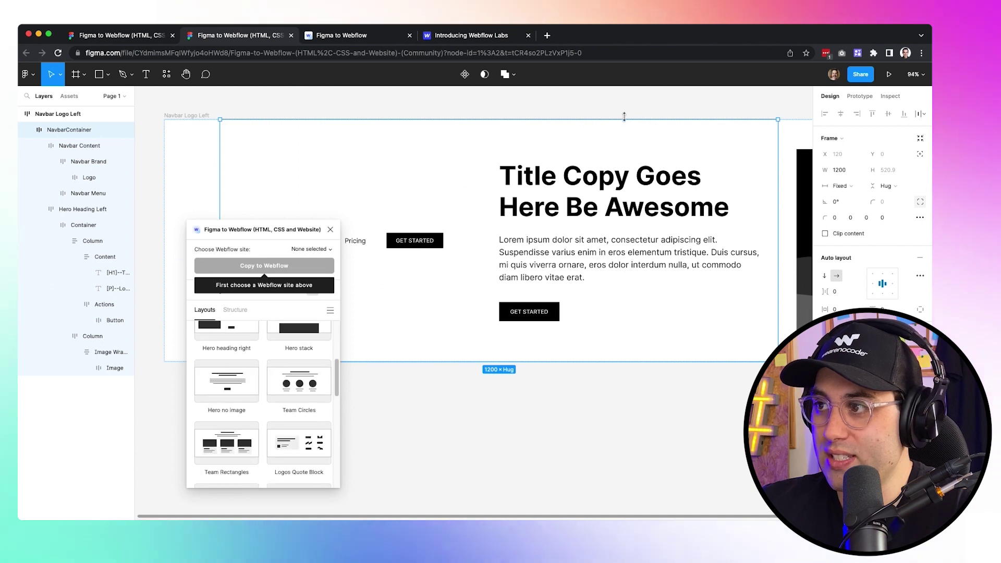
left_click(600, 102)
left_click_drag(605, 88, 692, 156)
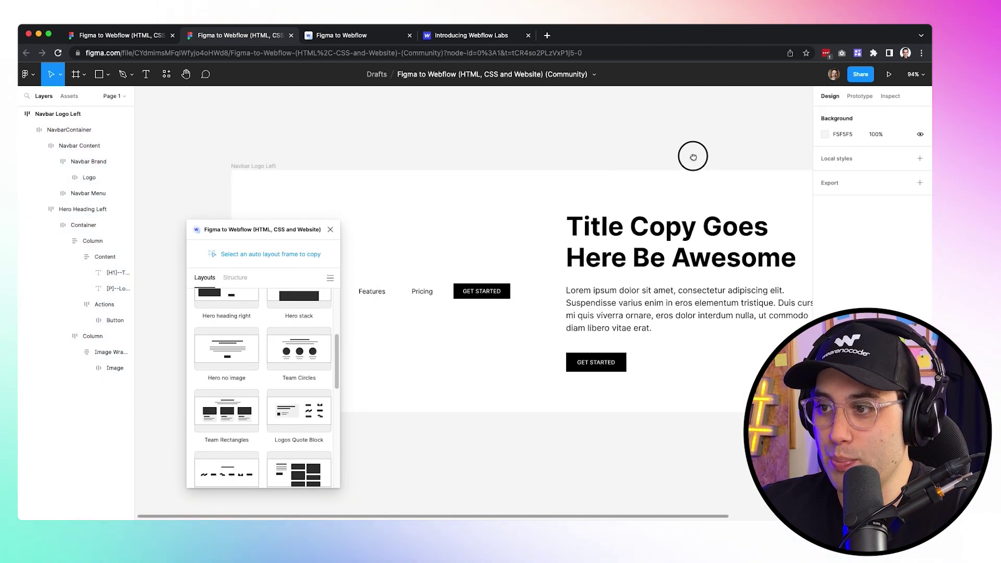
left_click(566, 243)
Undo and redo the hero insertion, then drag the hero frame below the navbar
key("ctrl+z")
left_click(392, 271)
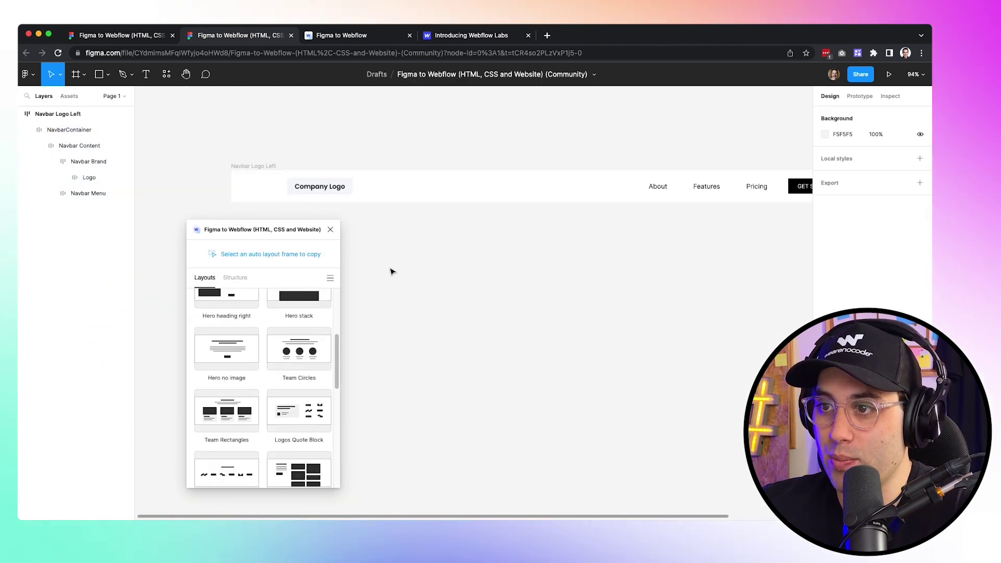
scroll(286, 352, "up", 5)
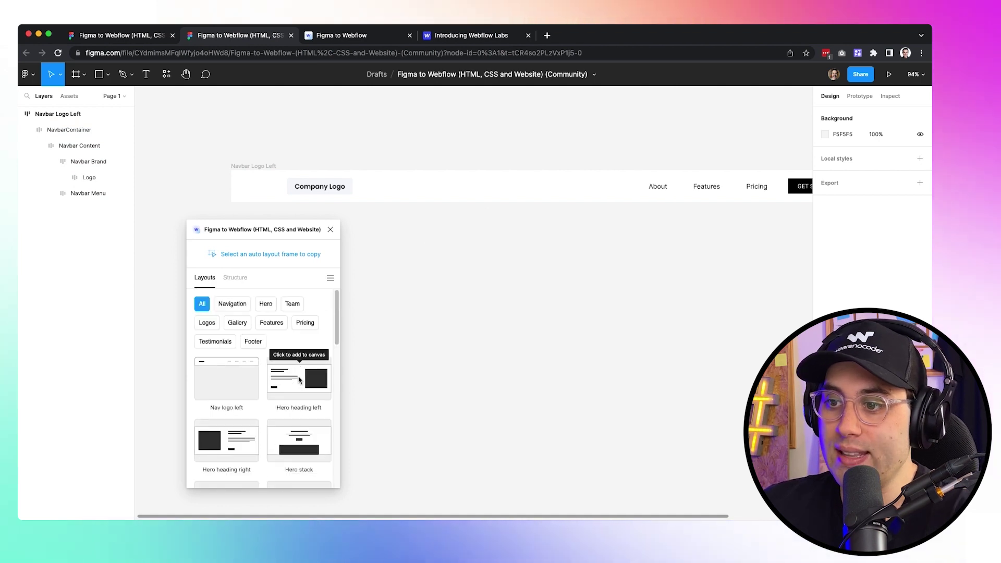
key("ctrl+shift+z")
left_click_drag(156, 179, 245, 303)
left_click(344, 151)
scroll(365, 156, "down", 3)
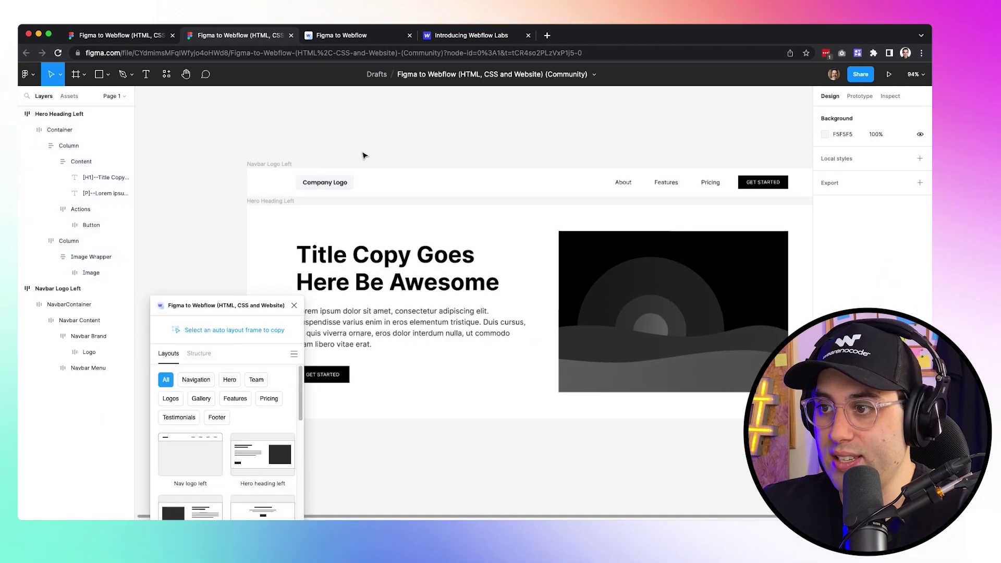
left_click_drag(487, 472, 452, 370)
Snap the Hero Heading Left frame directly under the navbar
left_click(260, 152)
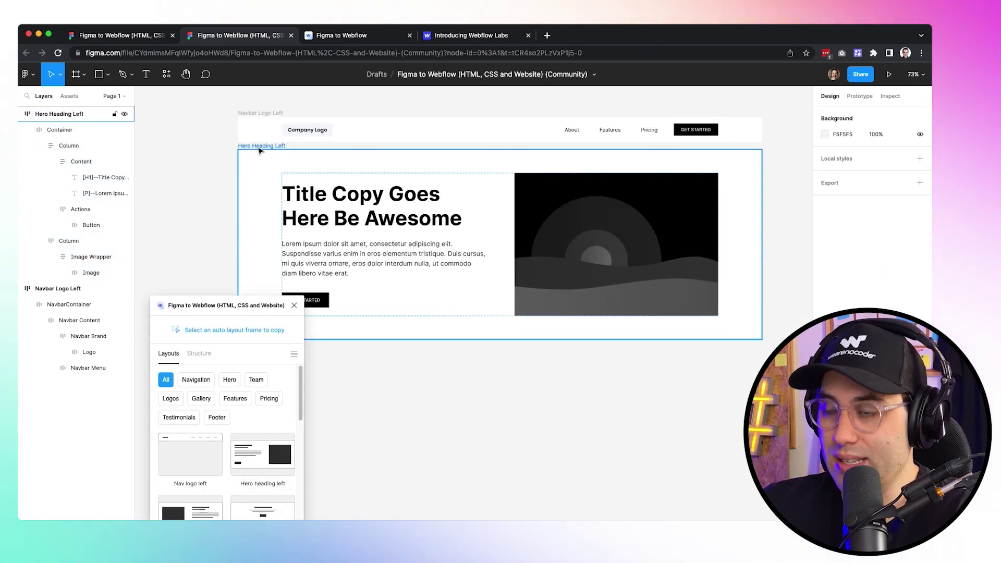
left_click_drag(255, 148, 256, 141)
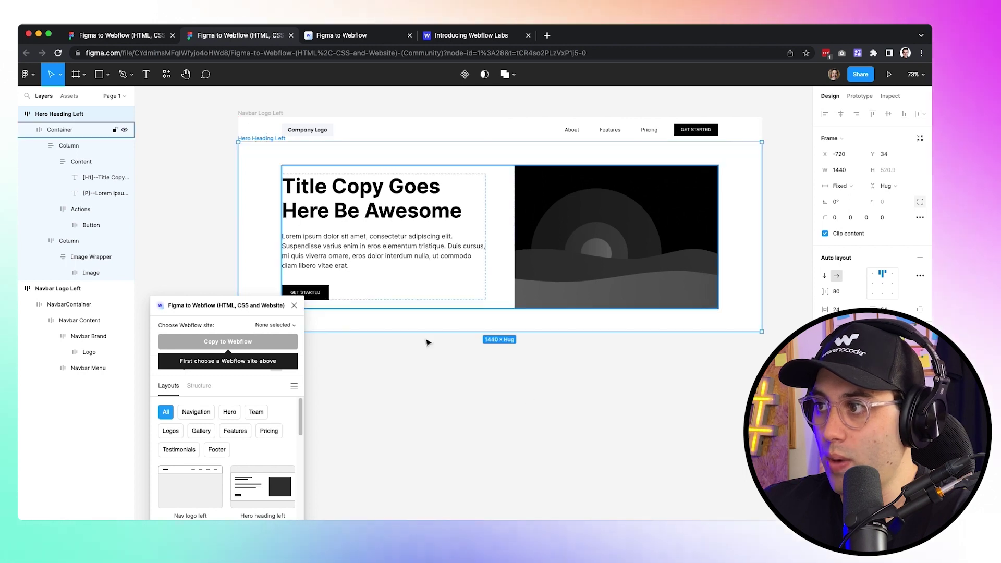
left_click(466, 397)
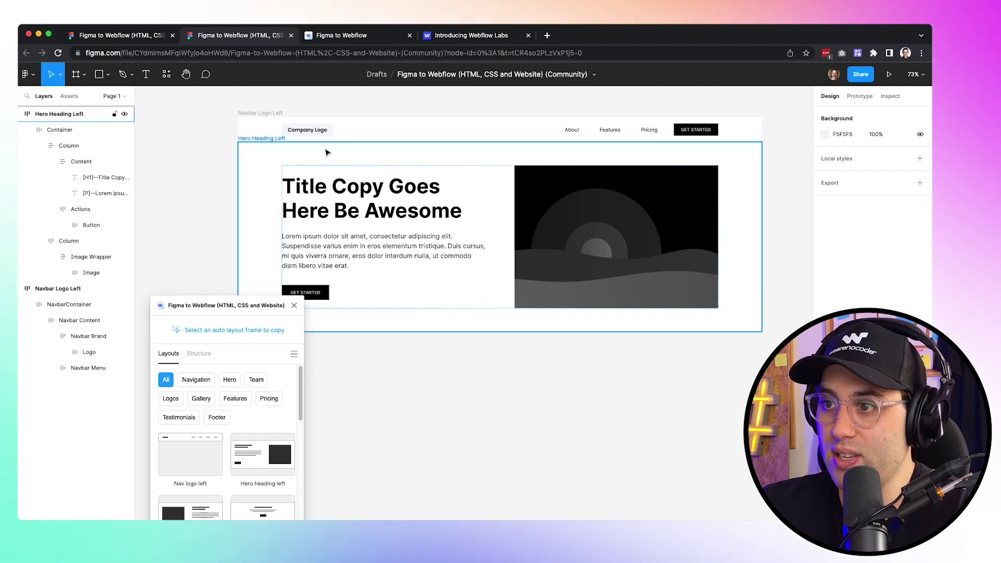
left_click_drag(165, 305, 85, 172)
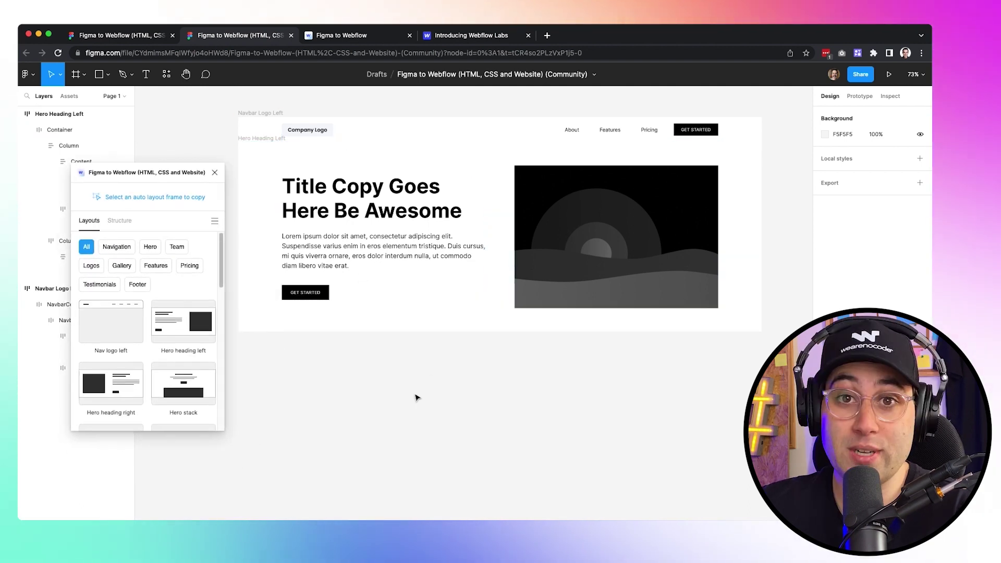
Insert the Team Circles layout and drag it below the hero
scroll(154, 339, "down", 5)
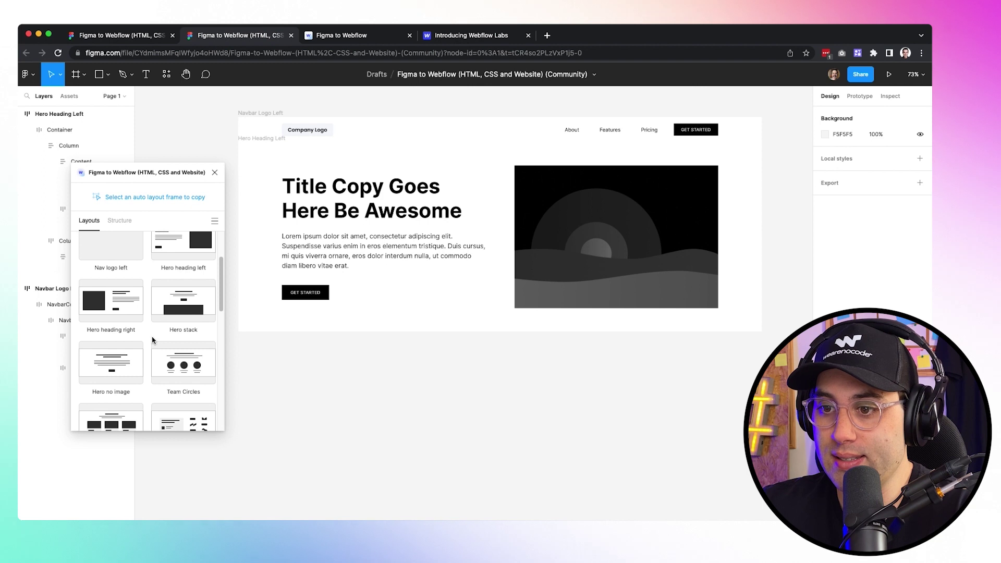
left_click(161, 337)
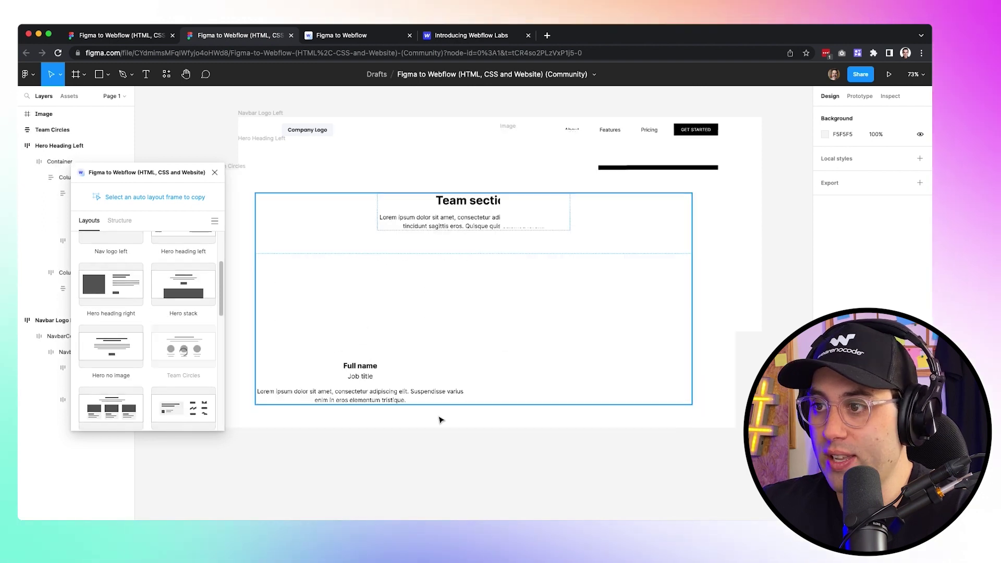
left_click_drag(233, 168, 251, 326)
scroll(782, 251, "down", 5)
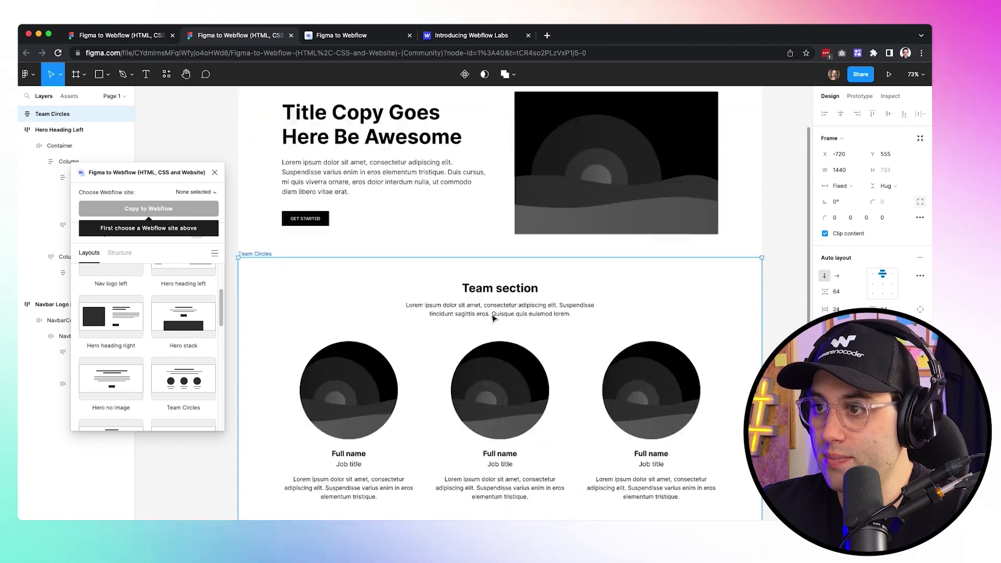
left_click(783, 251)
scroll(777, 235, "down", 5)
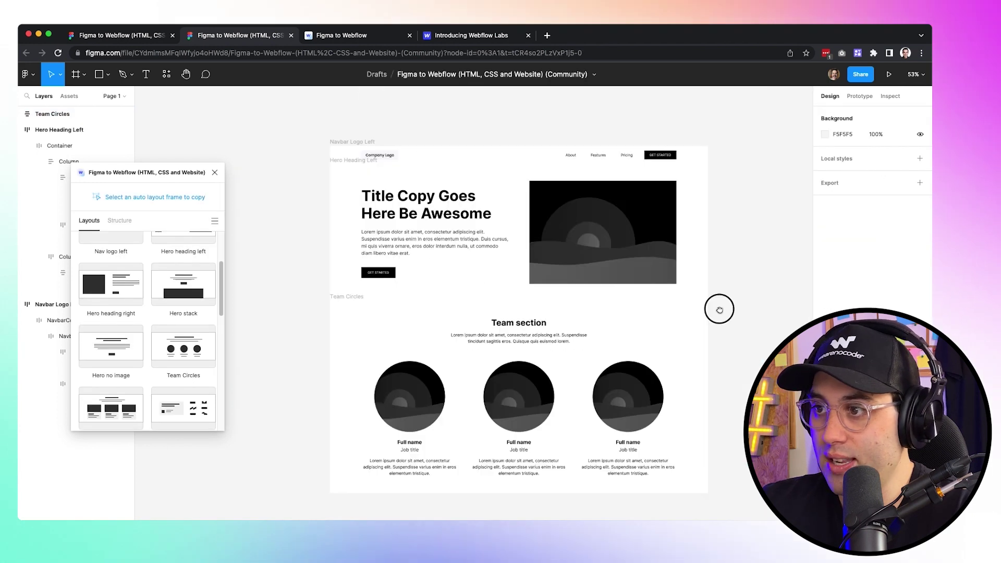
left_click_drag(717, 308, 714, 290)
scroll(190, 308, "down", 5)
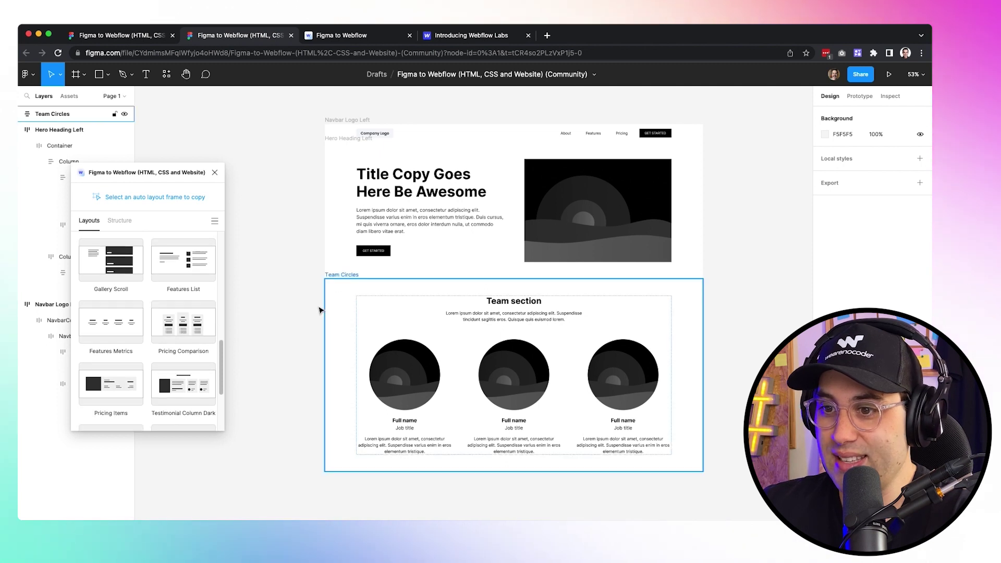
scroll(290, 323, "down", 3)
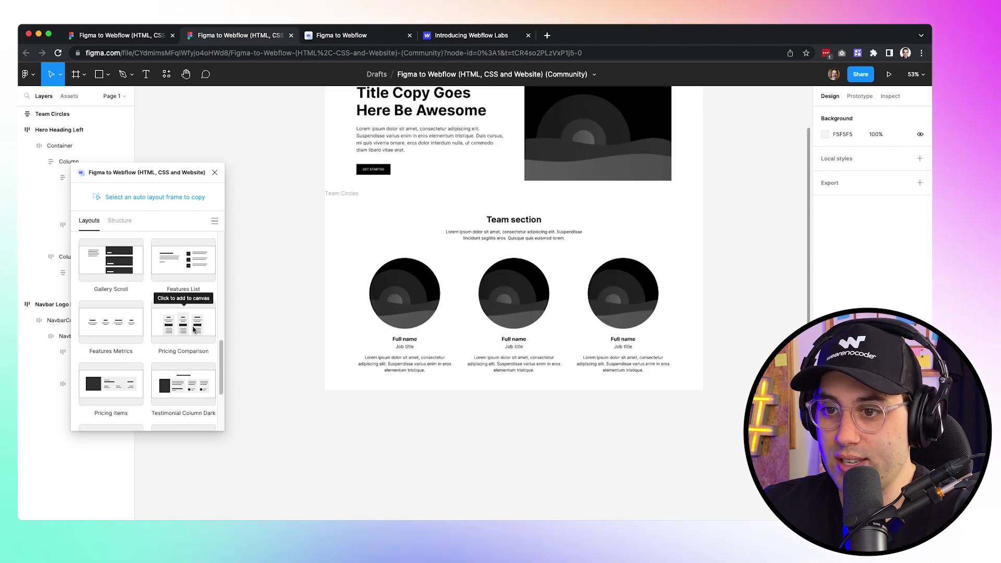
Insert the Pricing Comparison layout and place it below Team Circles
left_click(459, 418)
left_click(180, 327)
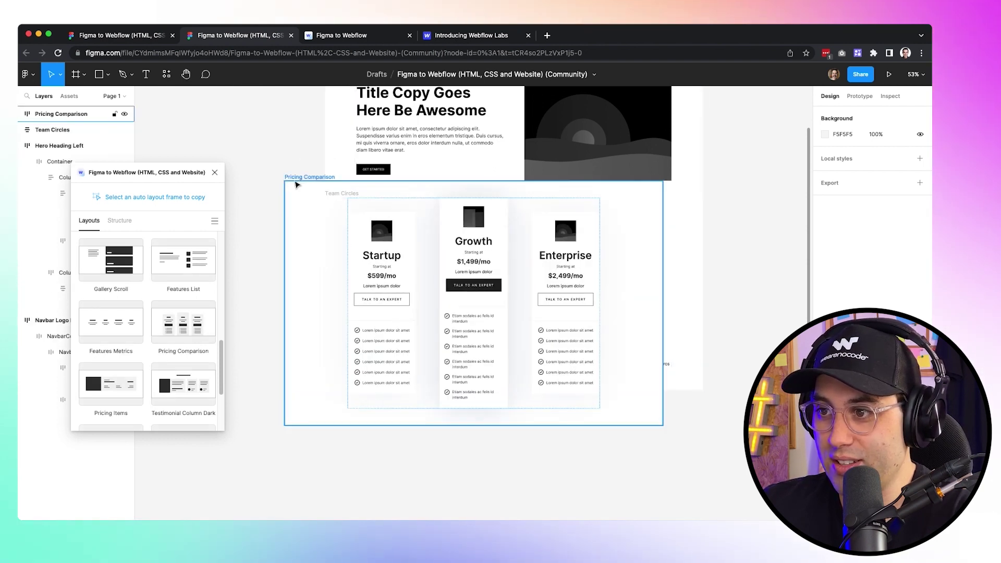
left_click_drag(363, 365, 331, 393)
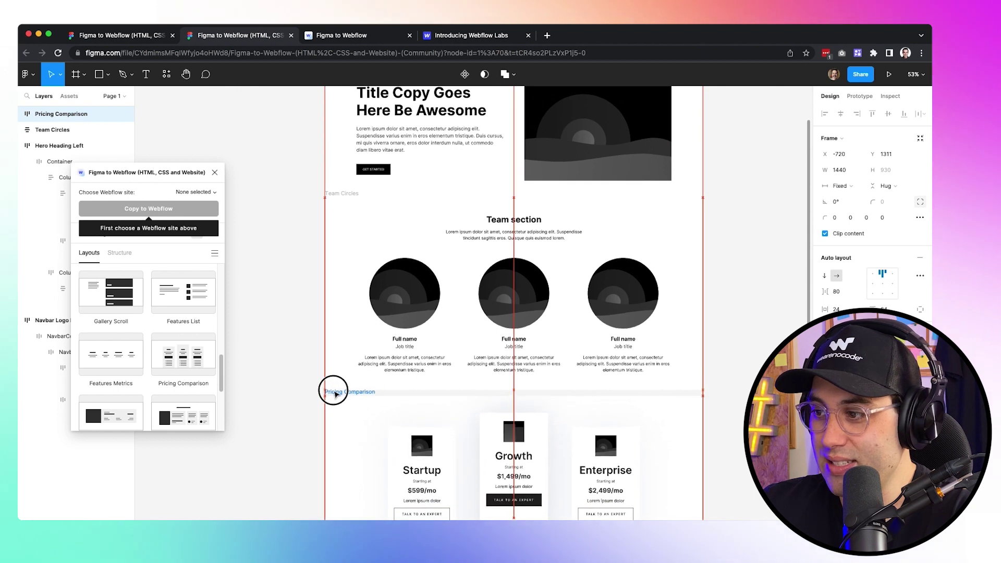
scroll(664, 417, "down", 3)
left_click(720, 298)
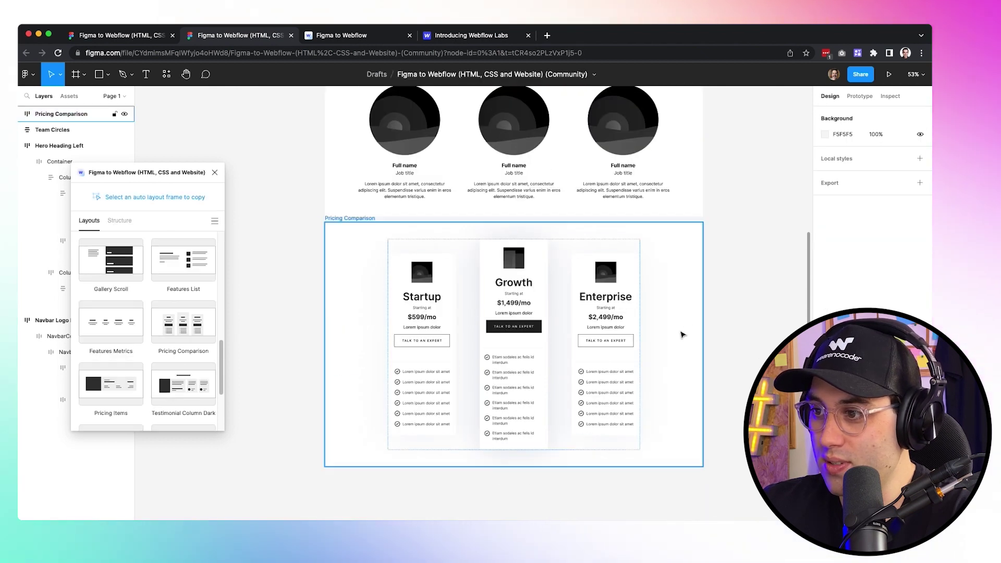
Scroll down the page and insert the Footer Dark layout
scroll(682, 335, "down", 2)
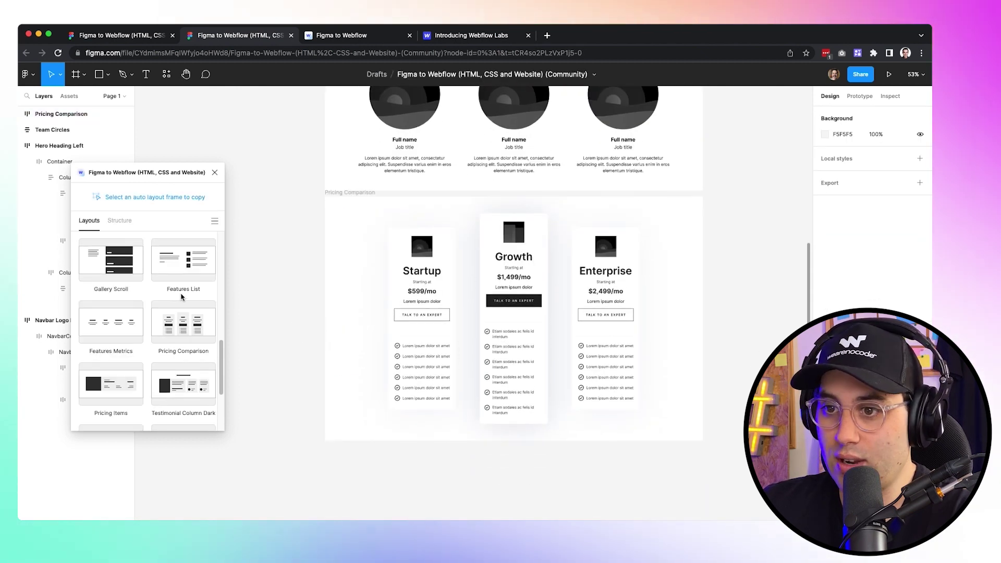
scroll(182, 298, "down", 3)
scroll(310, 377, "up", 2)
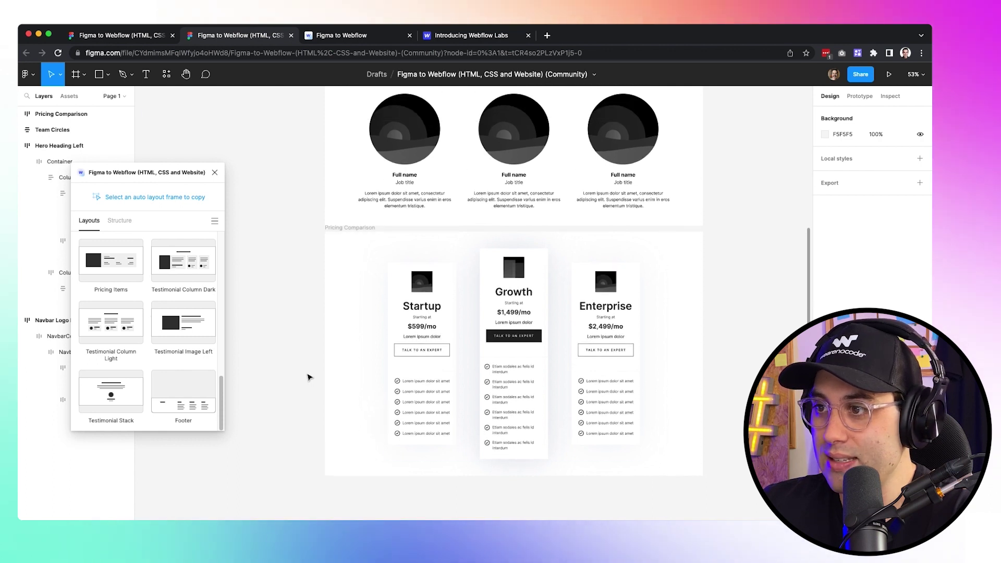
scroll(309, 377, "up", 4)
scroll(309, 376, "down", 5)
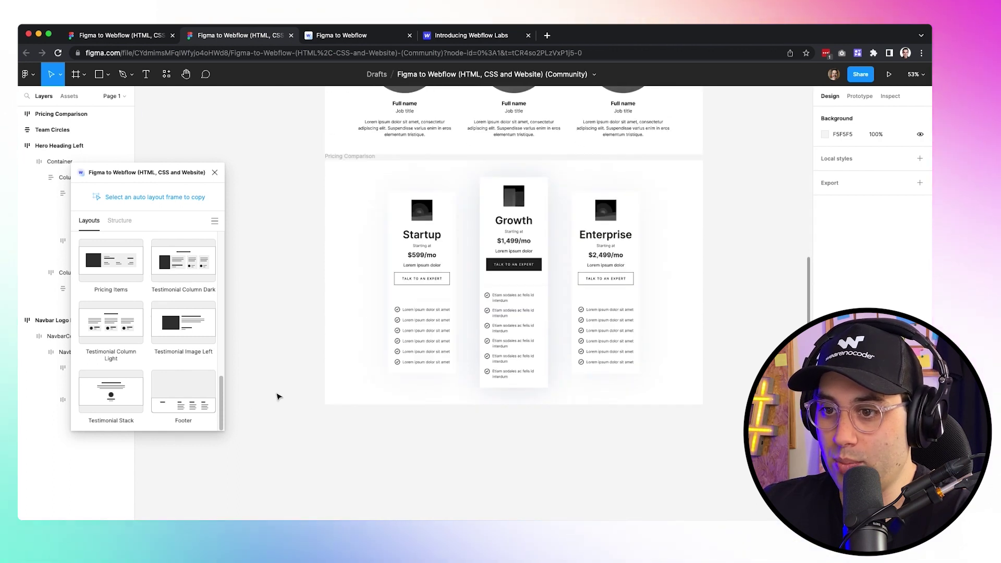
left_click(176, 405)
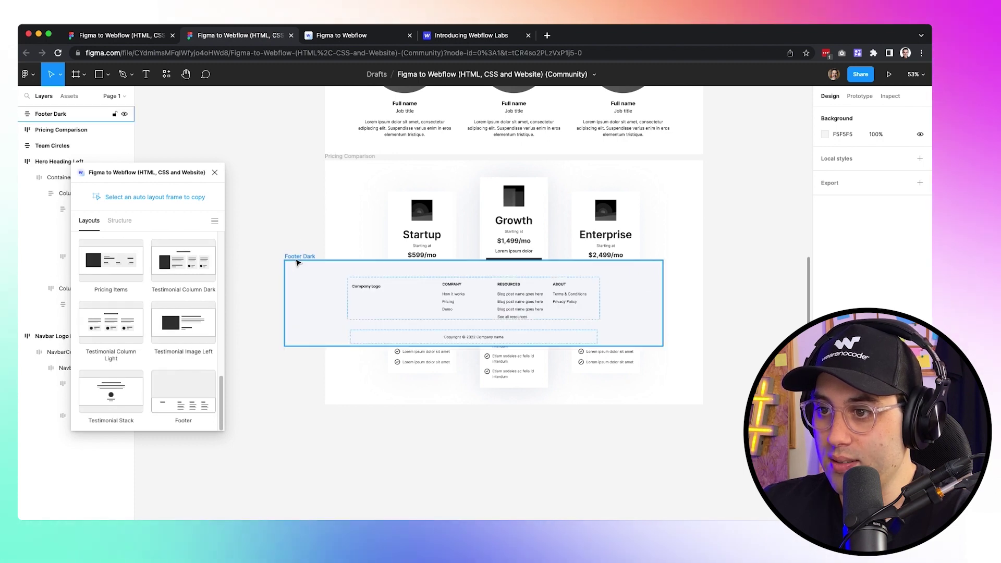
Place Footer Dark directly beneath Pricing Comparison, deselect it, and return to the page top
left_click_drag(296, 262, 339, 409)
key("Escape")
scroll(682, 257, "down", 3)
scroll(690, 194, "up", 3)
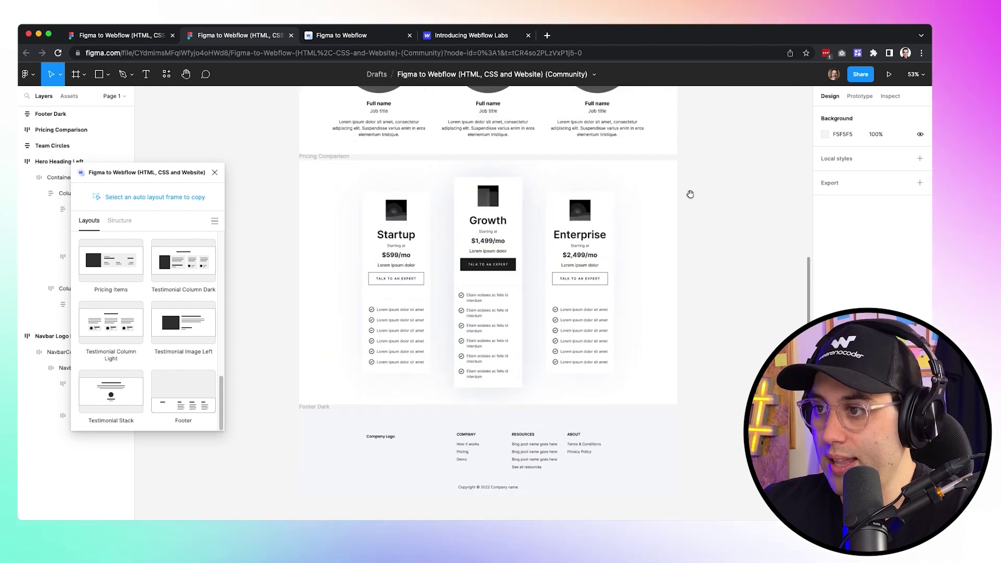
scroll(691, 194, "up", 6)
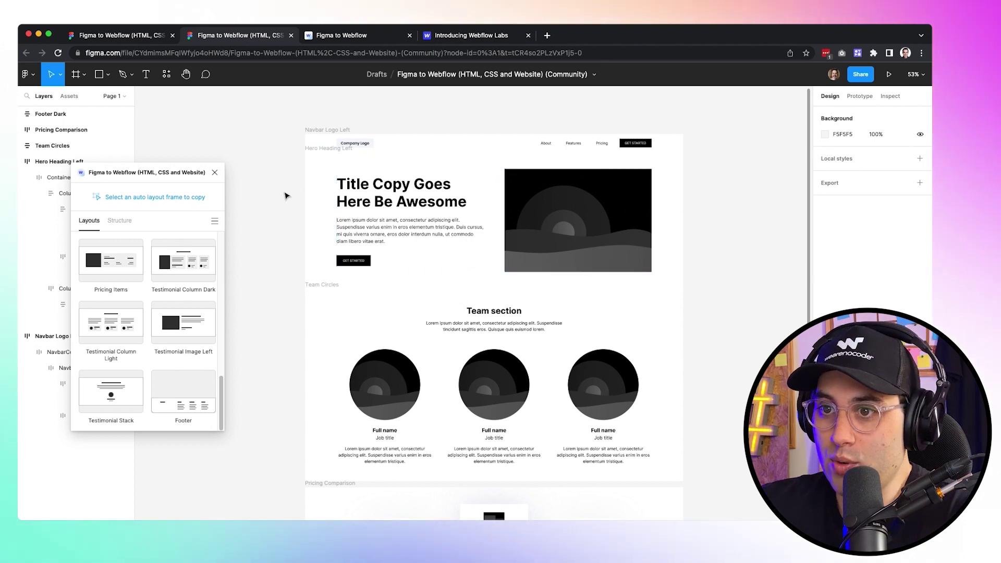
Select the Navbar Logo Left, Hero Heading Left and Team Circles frames in turn, then clear the selection
left_click(324, 139)
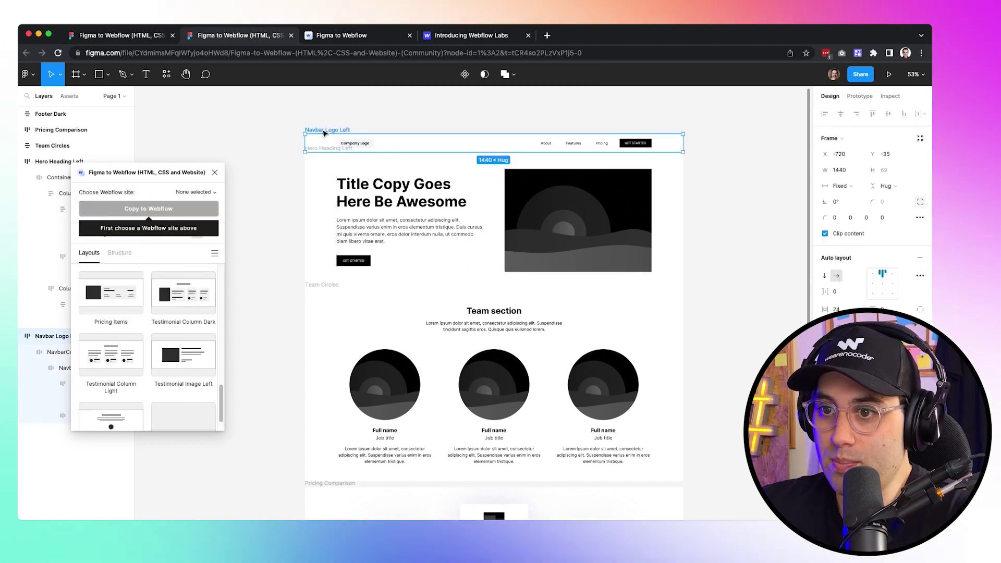
left_click(329, 149, "shift")
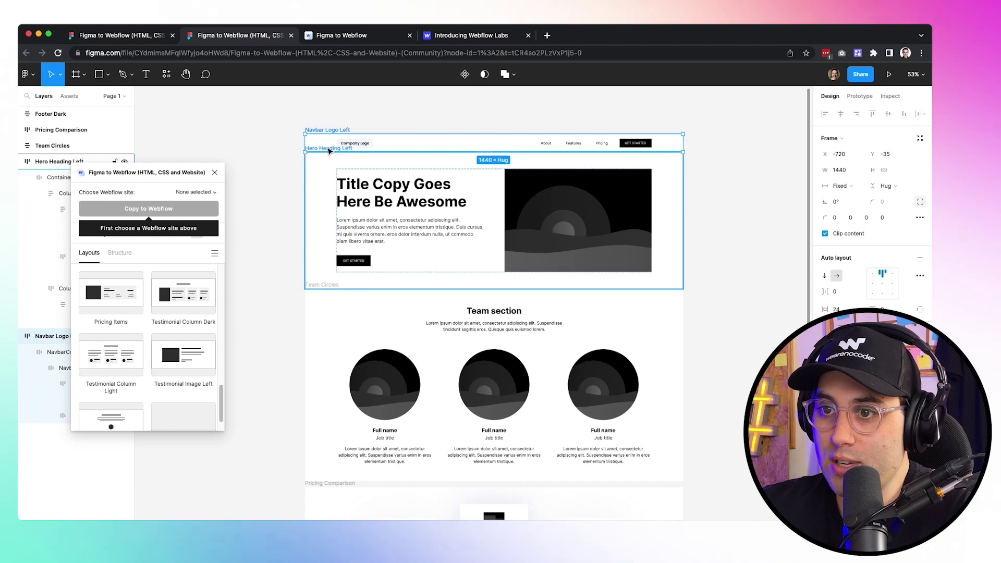
left_click(341, 119)
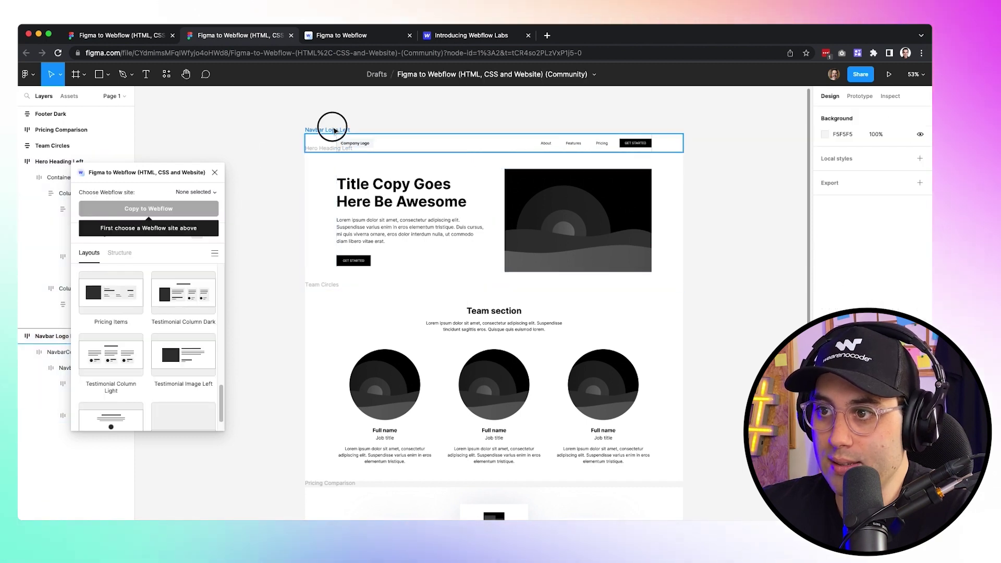
left_click(321, 287)
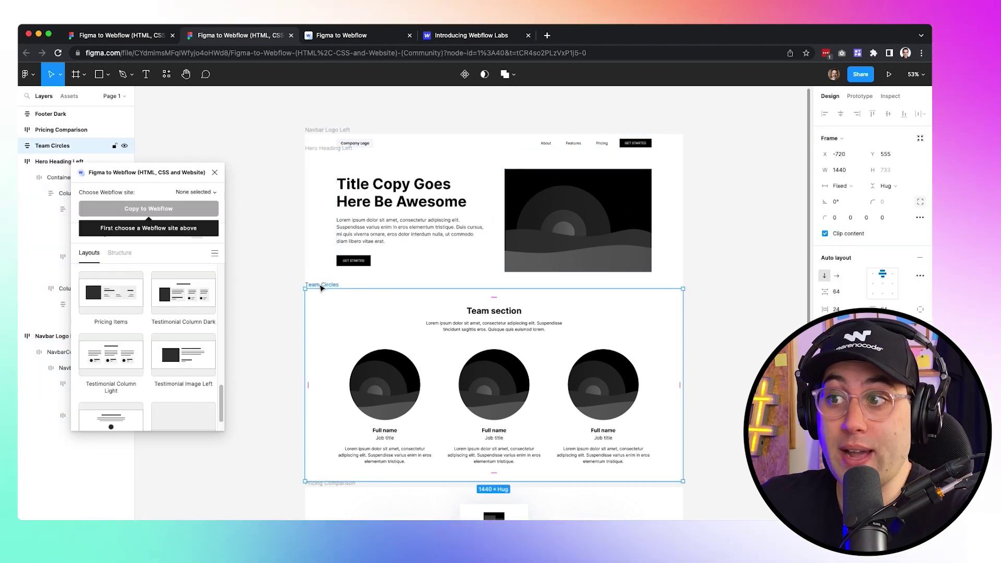
left_click(280, 299)
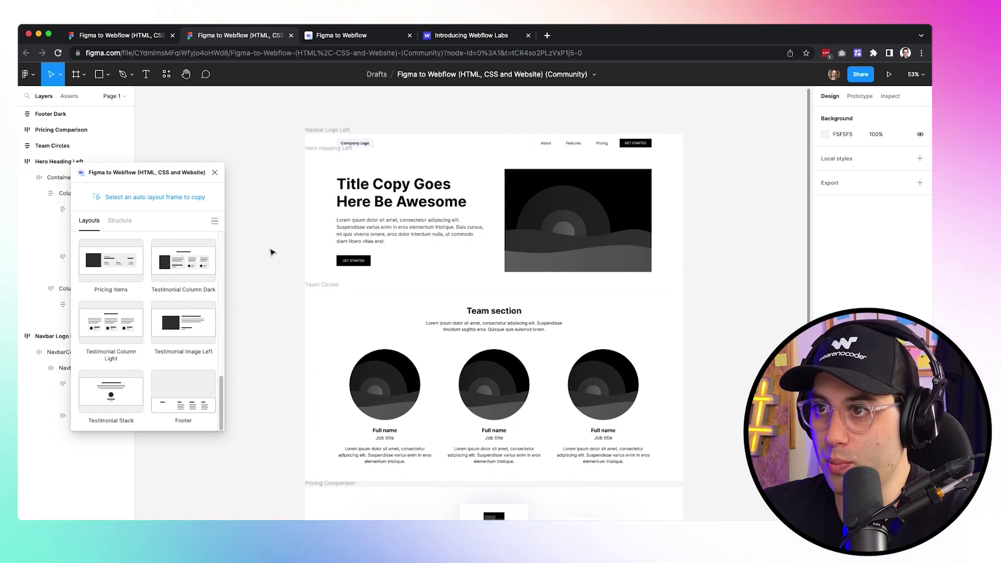
With Navbar Logo Left selected, set the plugin's destination site to WeAreNoCode - Members Area
left_click(344, 130)
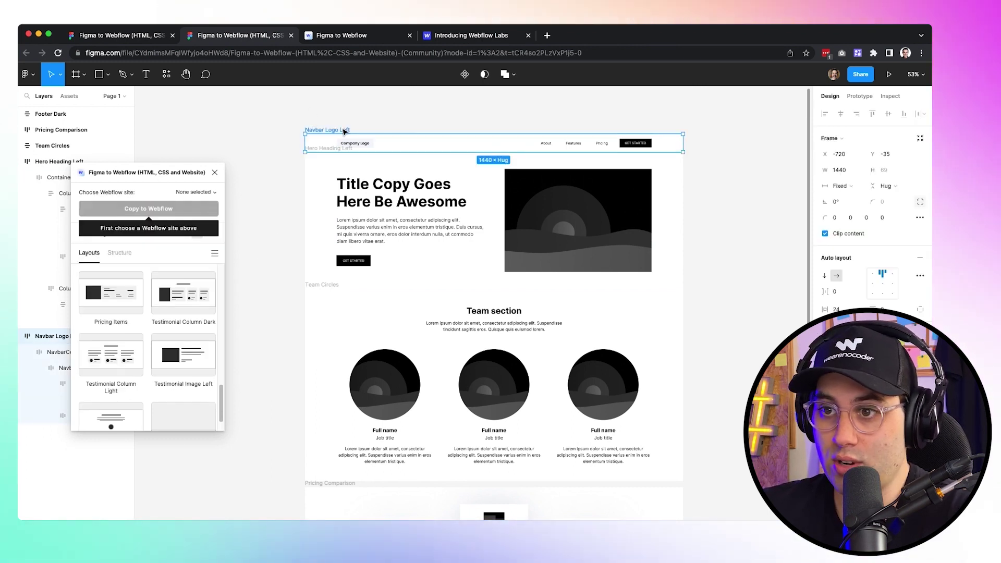
left_click(201, 193)
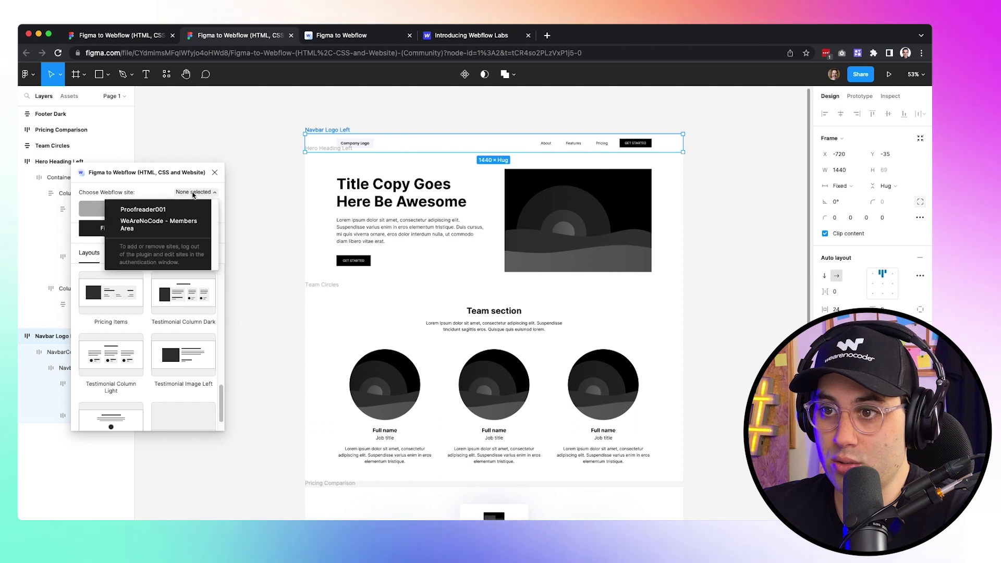
left_click(154, 226)
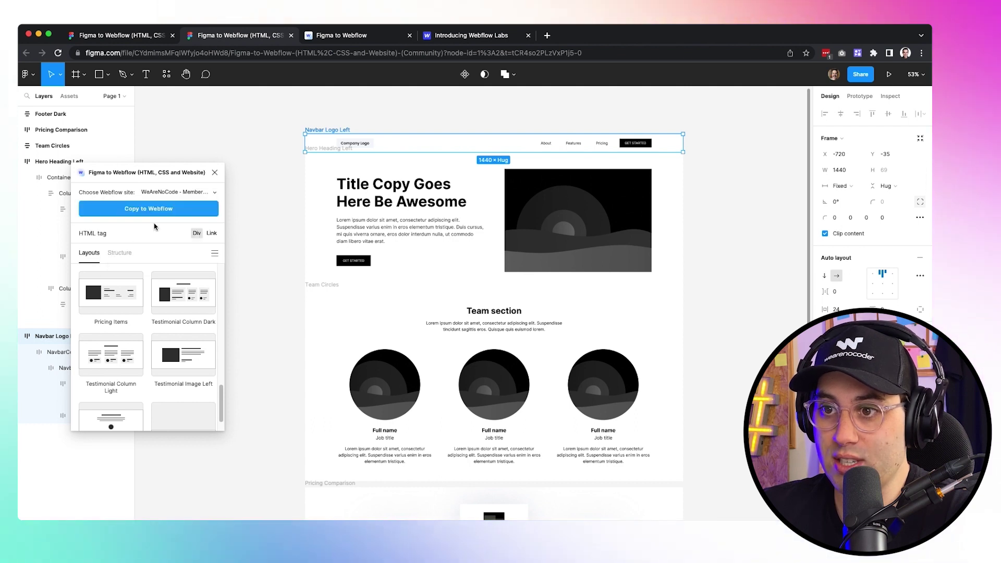
left_click(266, 226)
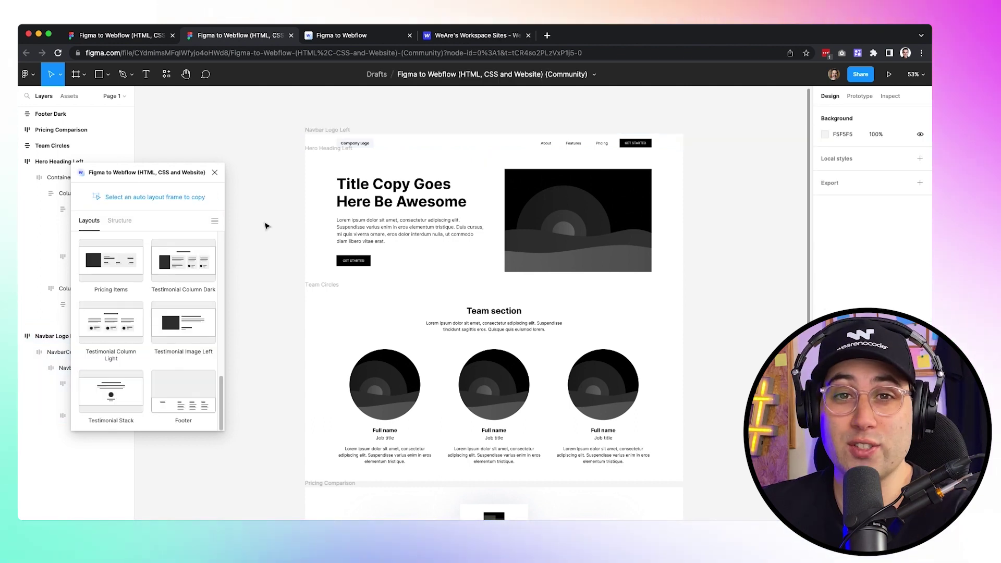
From the workspace dashboard, create a Blank Site named 'WeAreNoCode Figma Plugin'
left_click(462, 36)
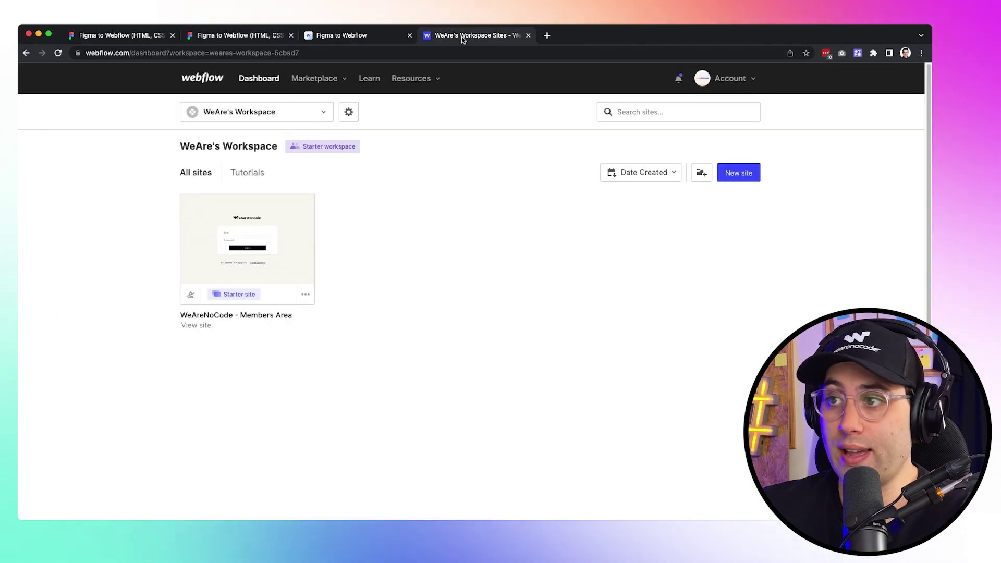
left_click(739, 176)
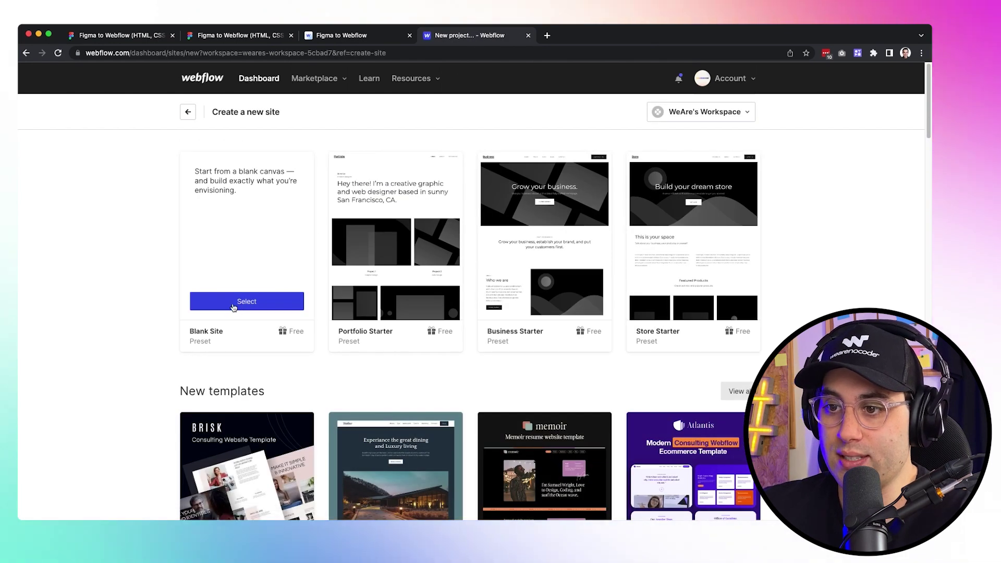
left_click(247, 301)
type("W")
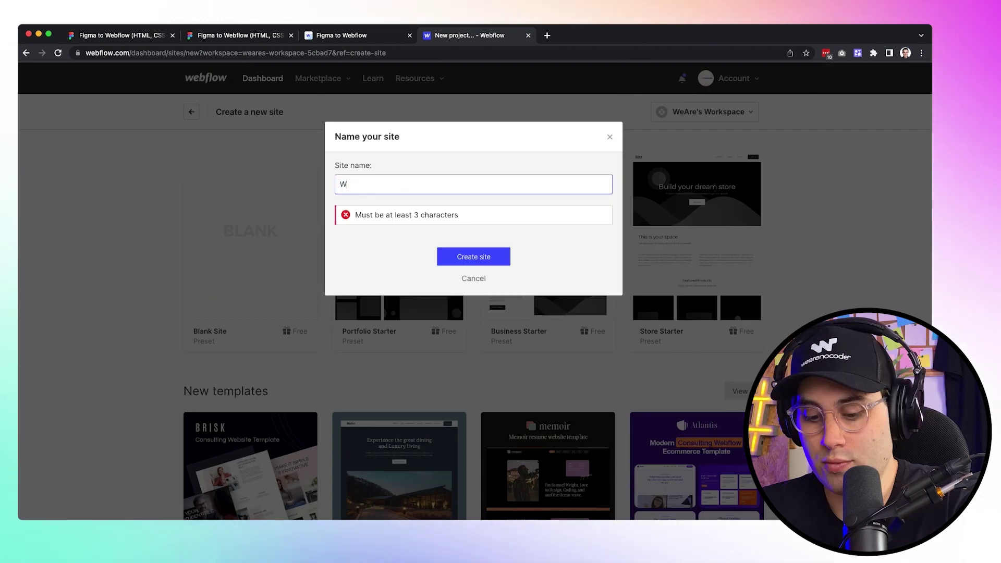
type("eAreNoCode Figma Plugin")
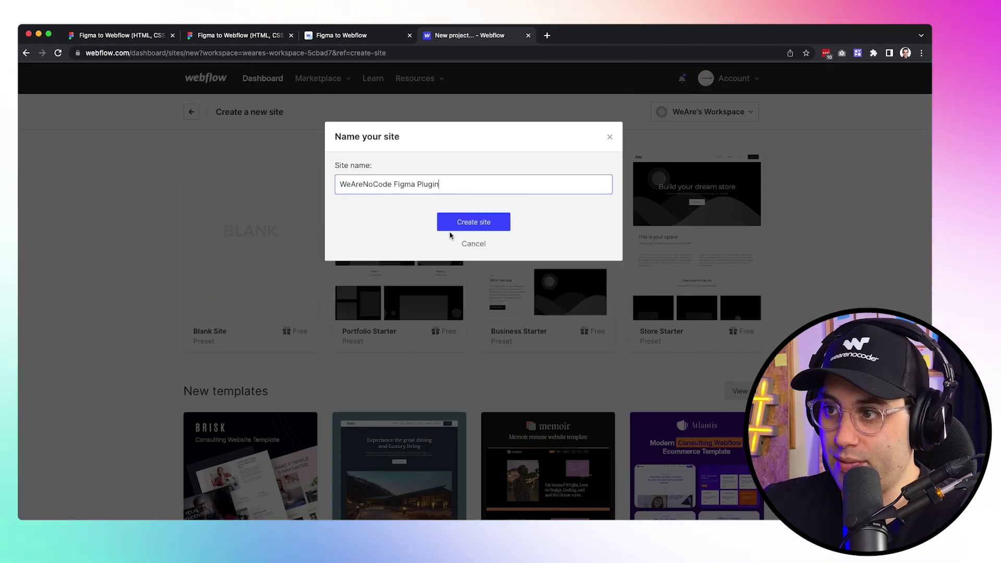
left_click(449, 220)
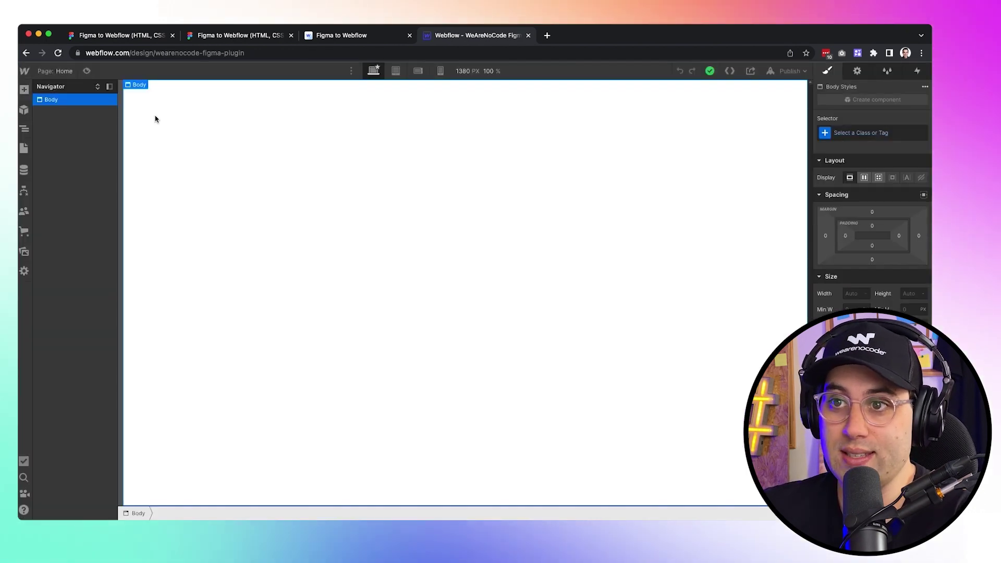
Browse the Starter library's Navigation and Hero layouts in the Add panel, then return to Figma
left_click(24, 89)
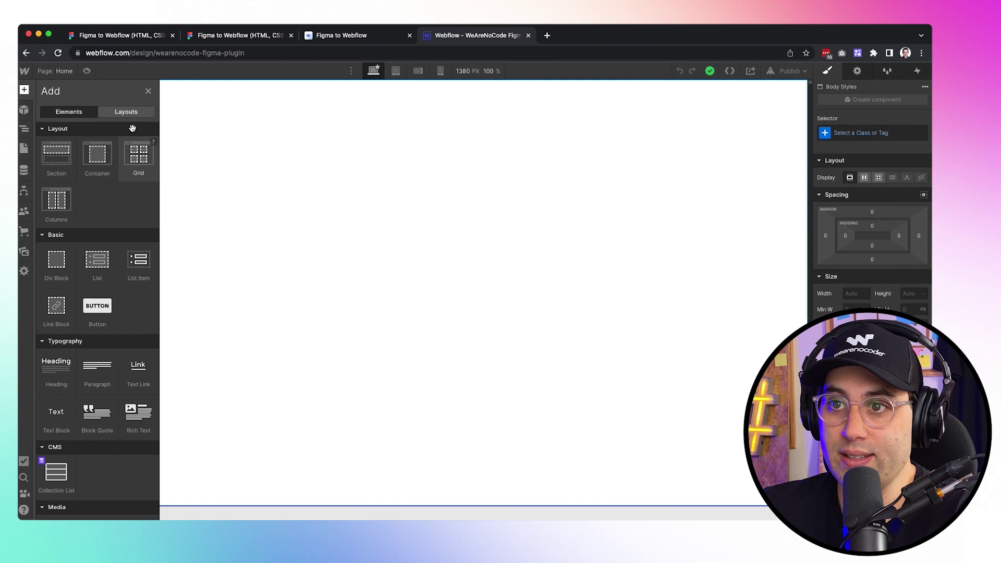
left_click(119, 113)
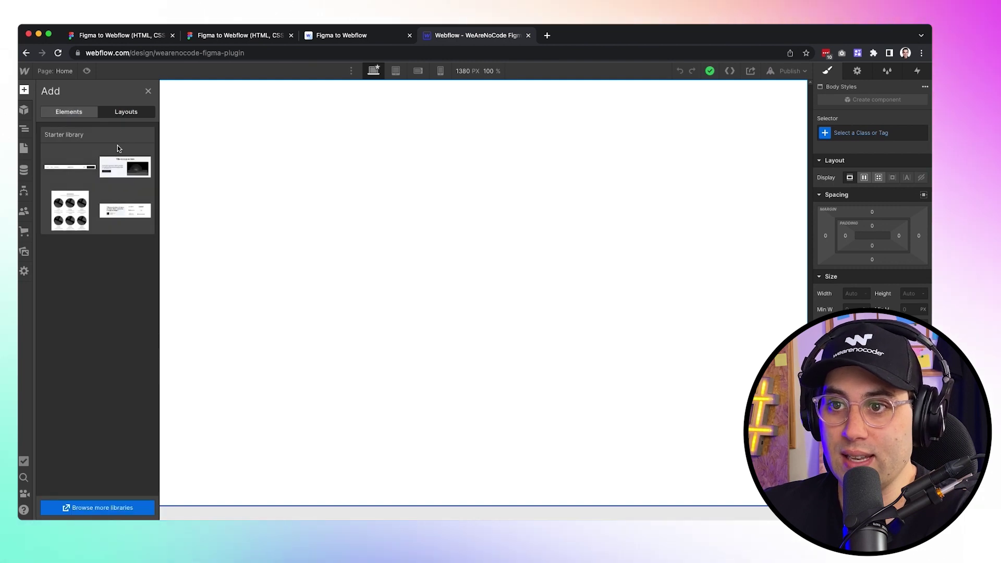
left_click(78, 157)
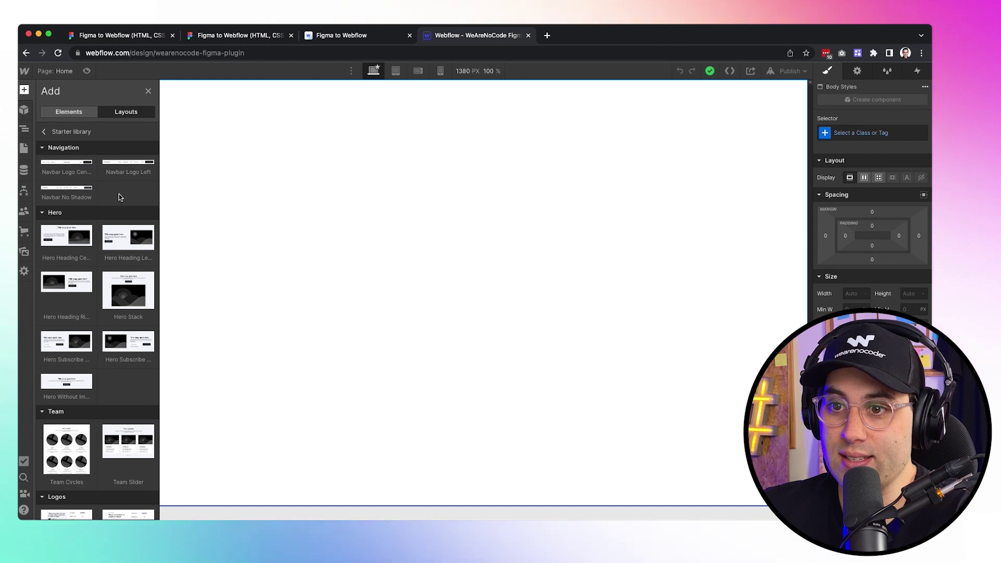
mouse_move(80, 171)
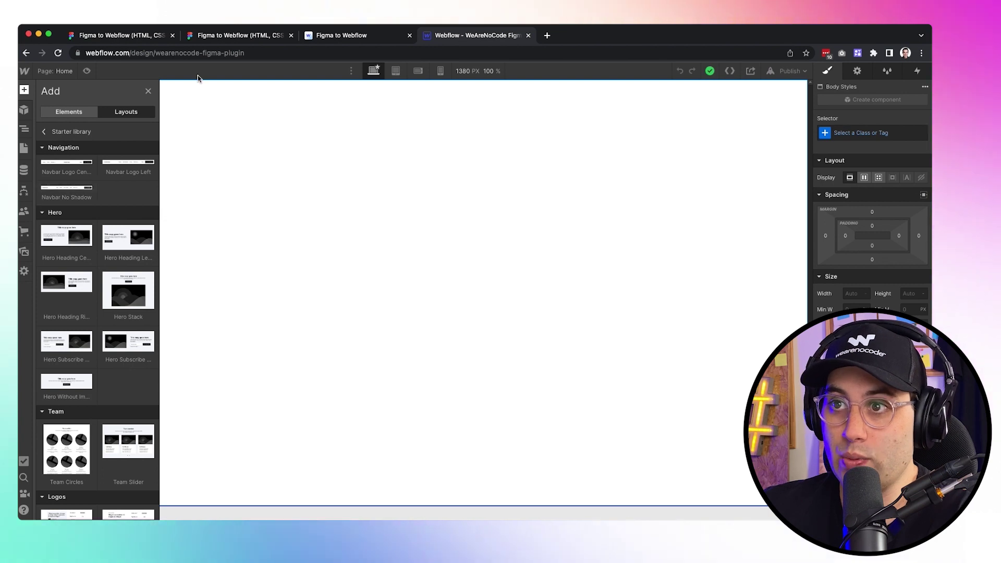
left_click(228, 37)
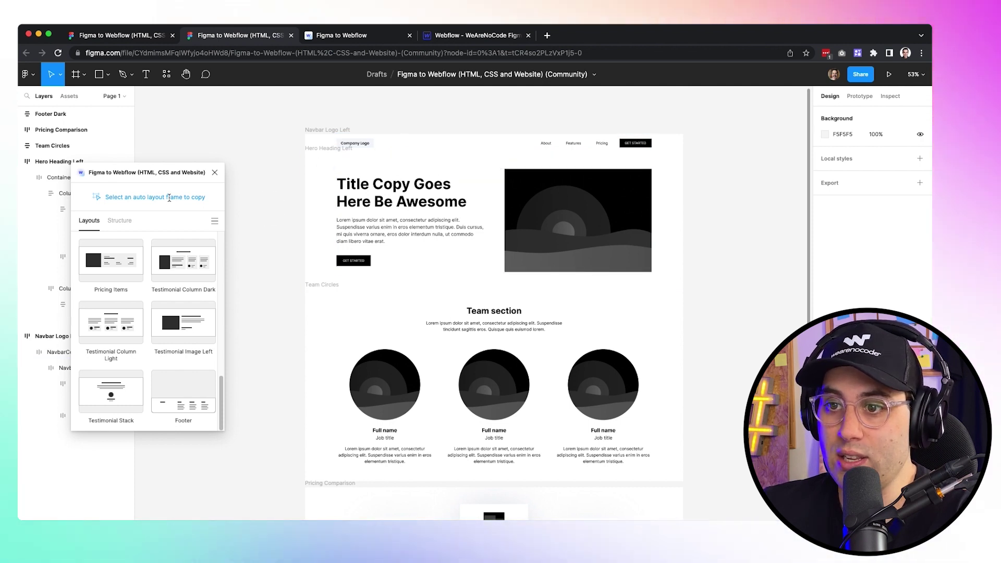
Target the WeAreNoCode Figma Plugin site and copy the Navbar Logo Left frame to Webflow
left_click(339, 131)
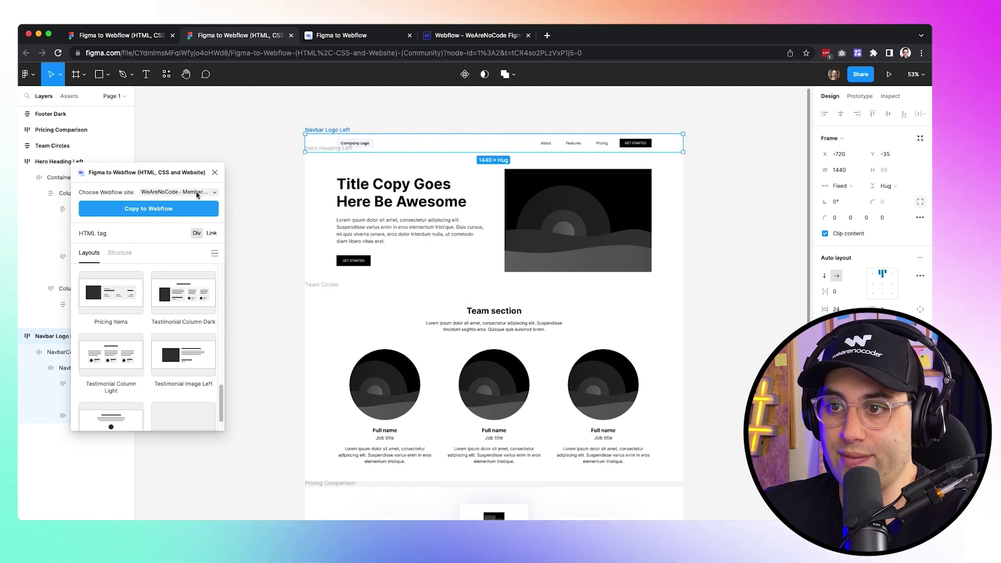
left_click(197, 193)
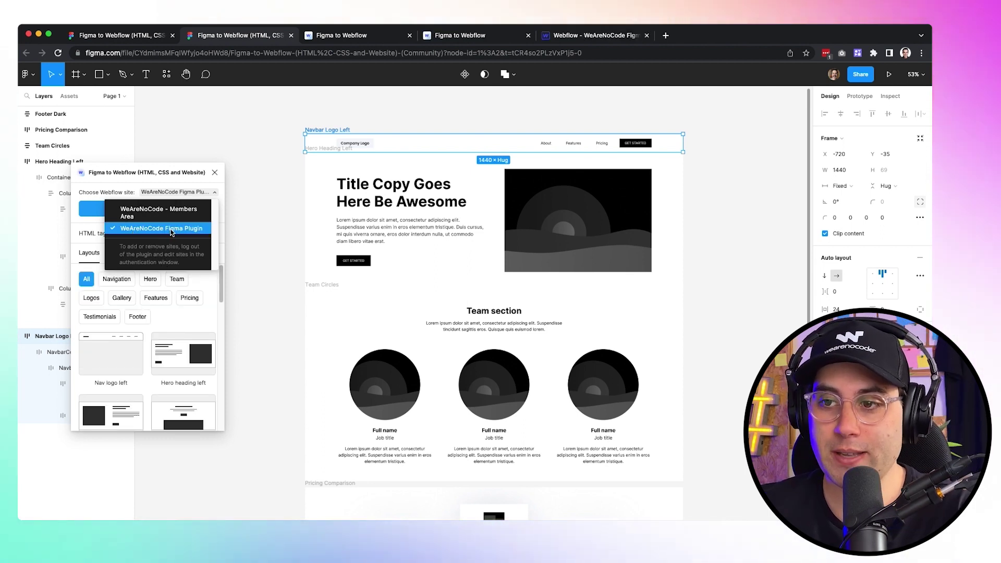
left_click(171, 229)
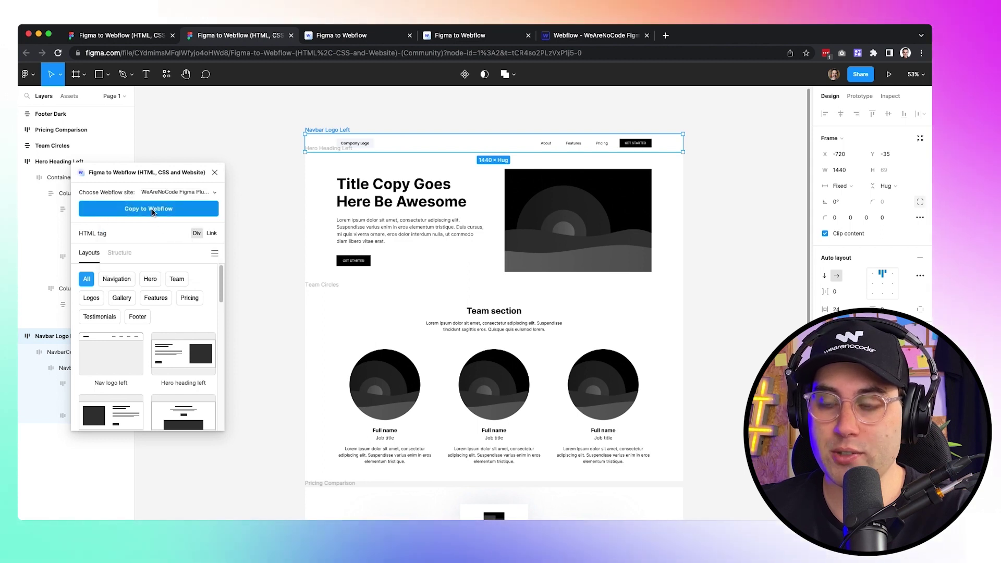
left_click(153, 211)
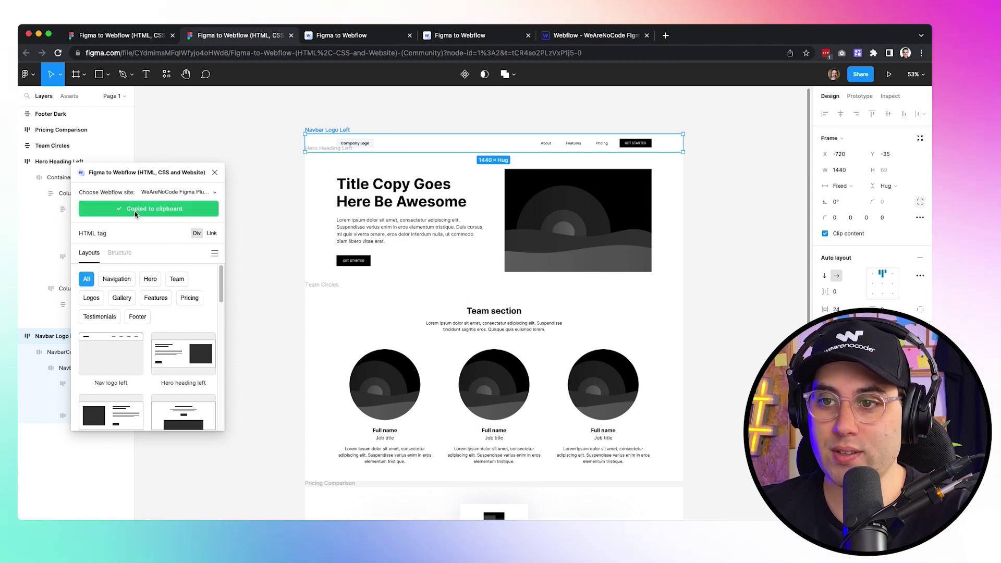
left_click(574, 38)
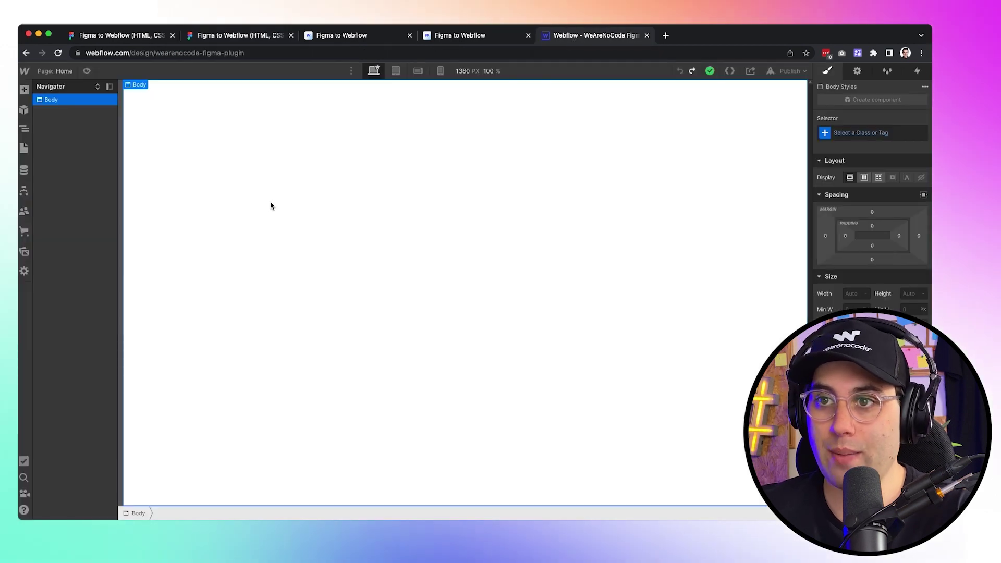
Paste the Navbar Logo Left navbar into the Body, expand its Navigator structure, and preview it
right_click(302, 154)
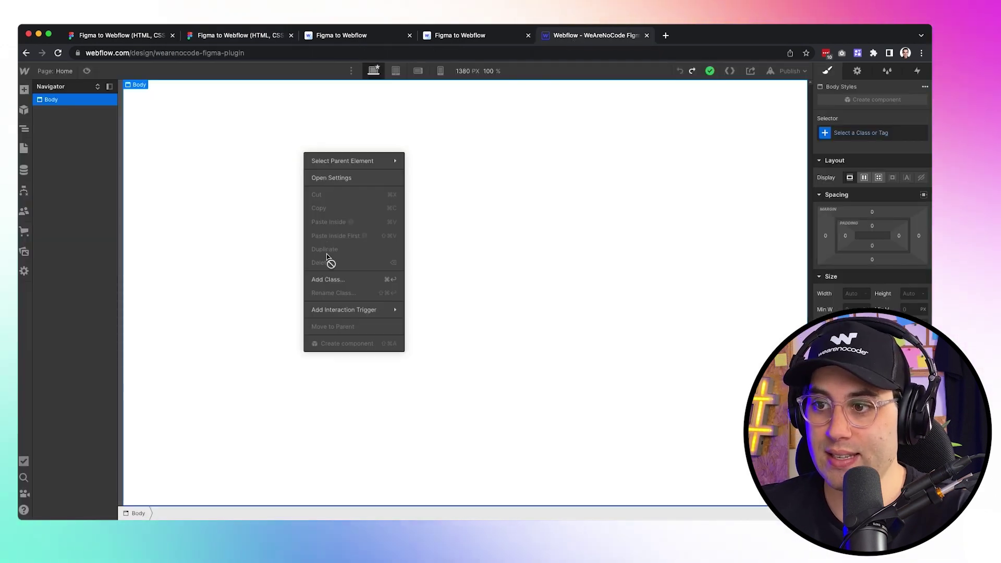
left_click(329, 261)
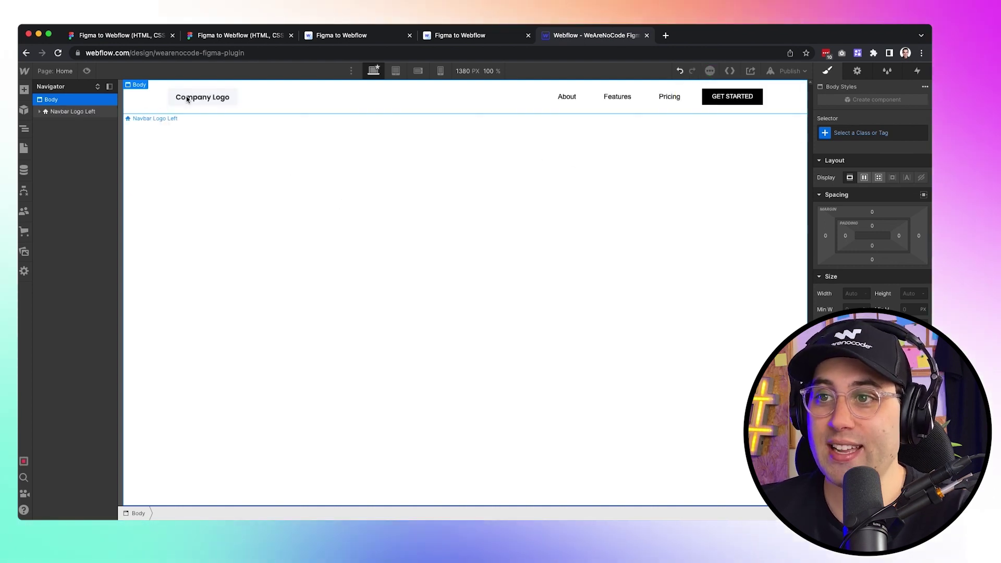
left_click(84, 112)
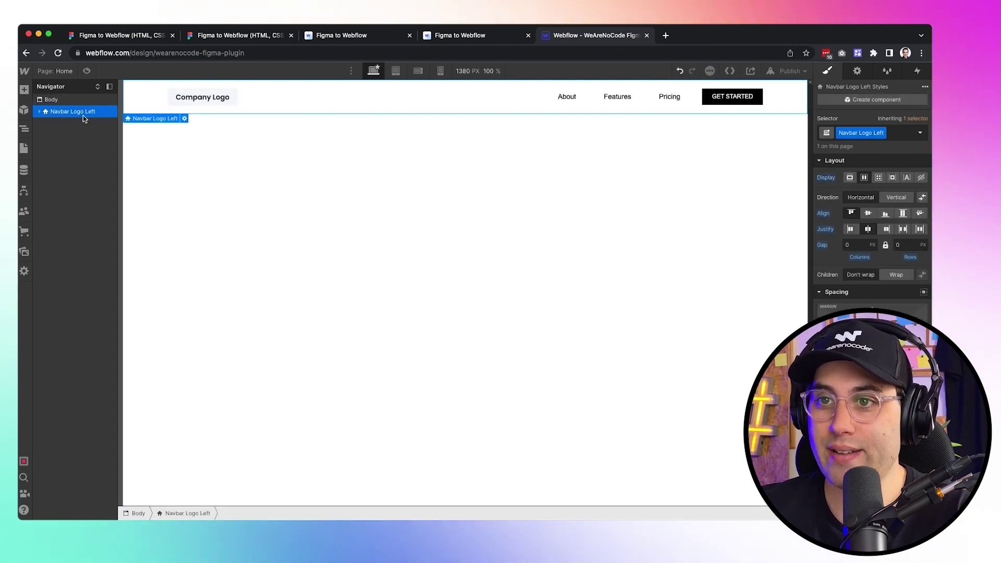
left_click(39, 111)
left_click(46, 123)
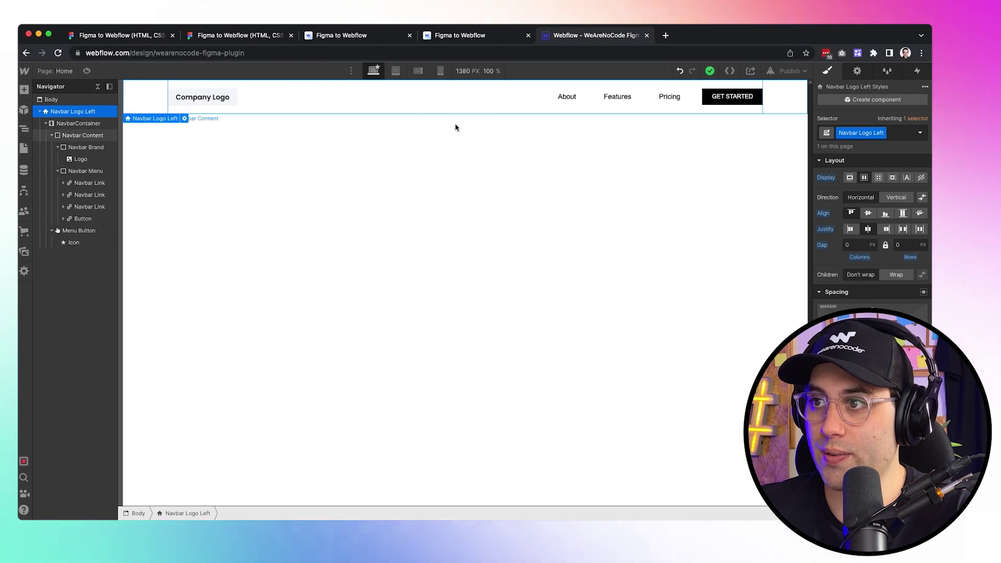
left_click(328, 210)
left_click(88, 71)
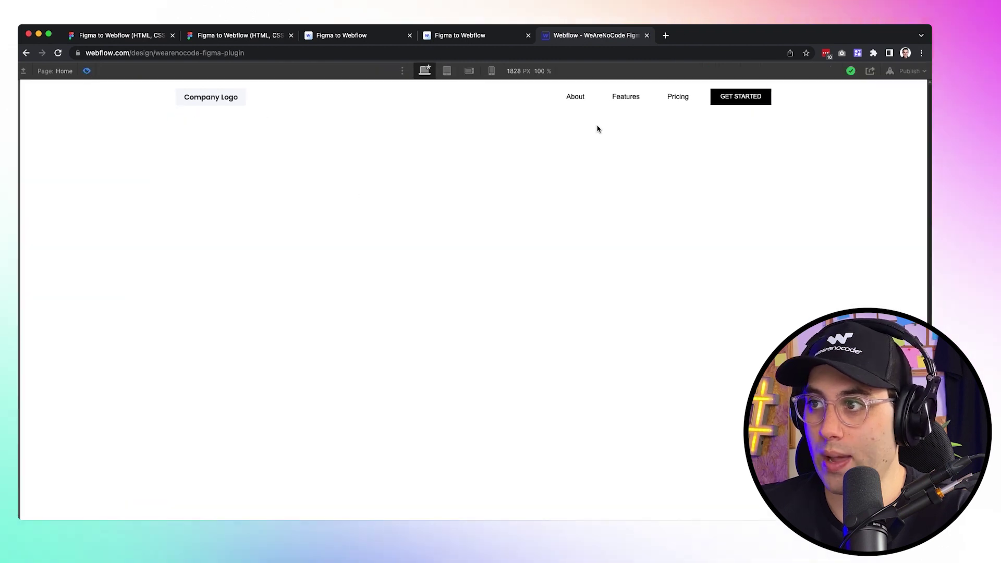
key("super+shift+p")
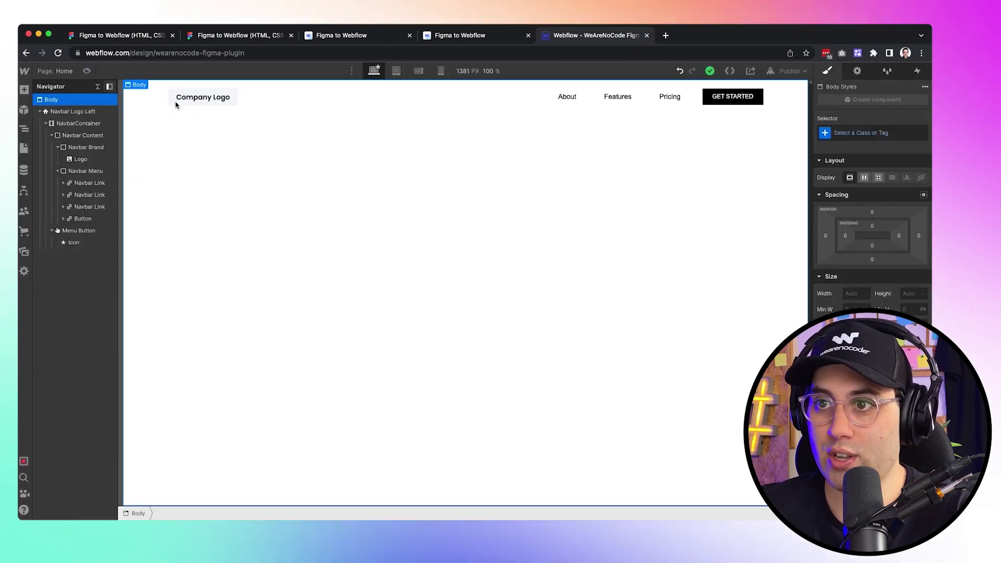
In Figma, copy the Hero Heading Left frame to Webflow and return to the Designer
left_click(233, 36)
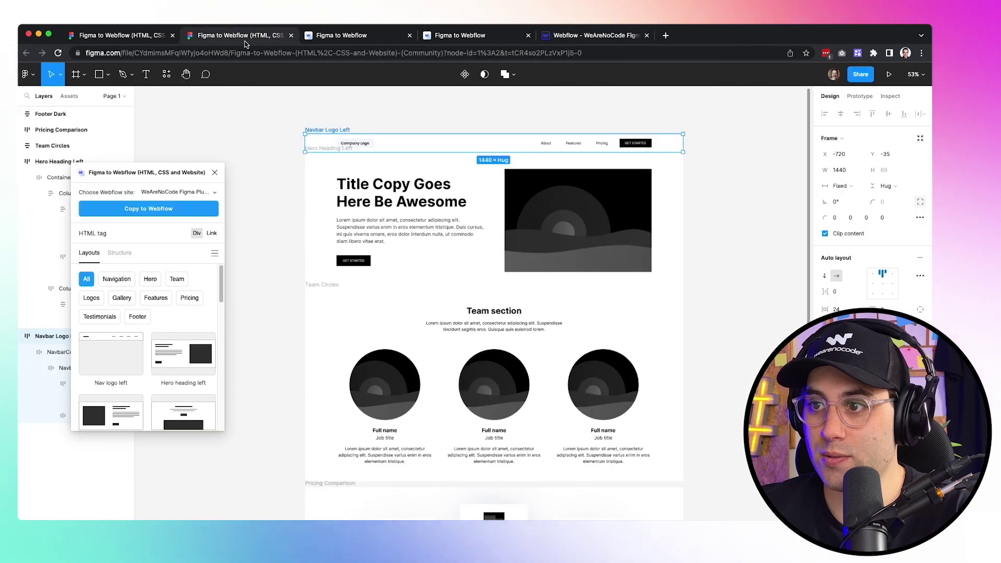
left_click(285, 181)
left_click(319, 149)
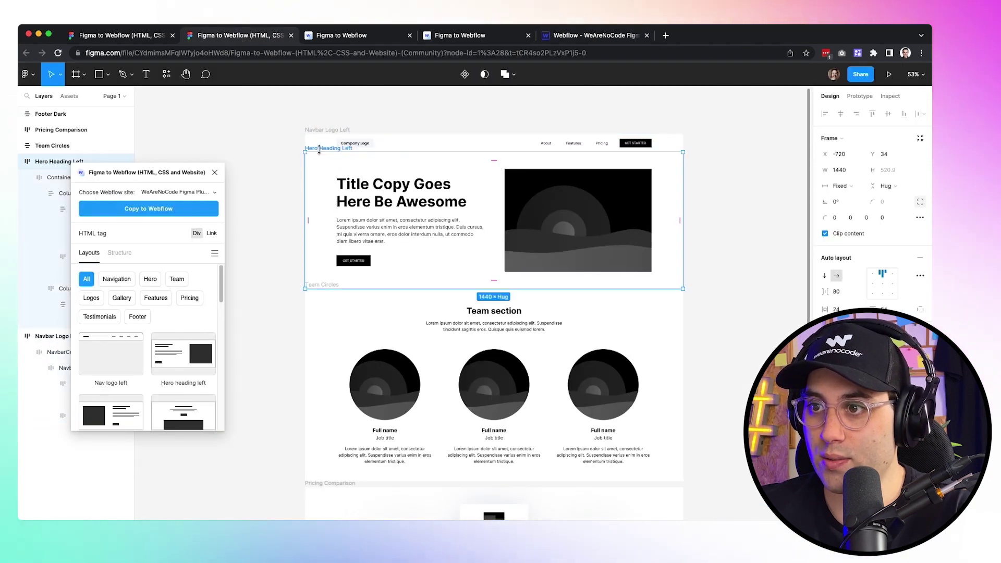
left_click(153, 209)
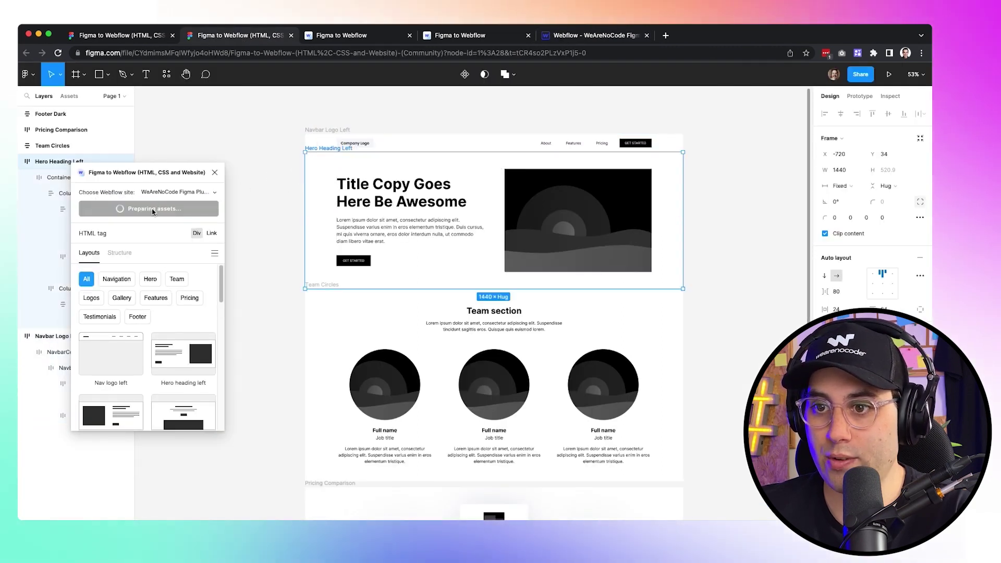
key("super+5")
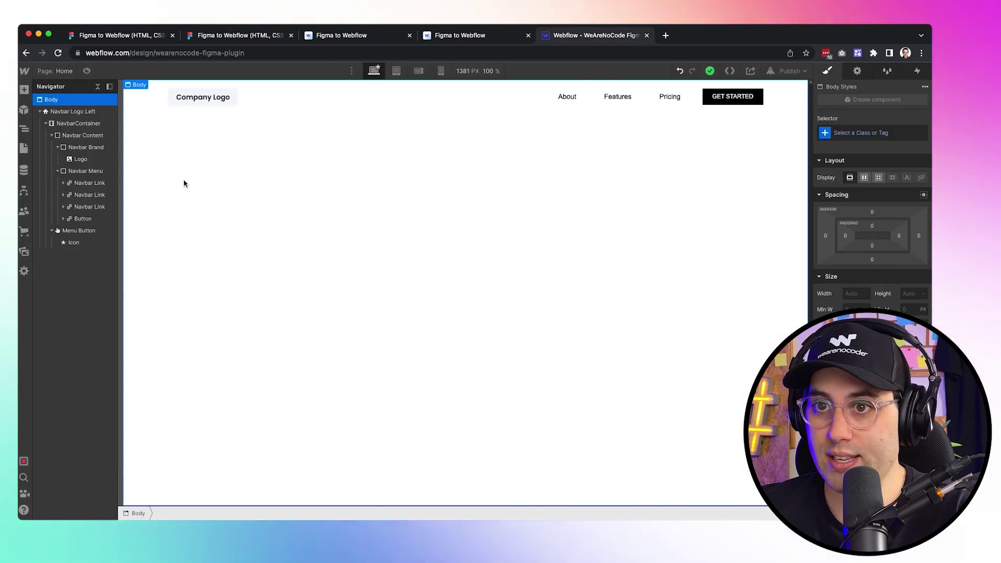
Paste the hero section, then change its heading to 'WeAreNoCode' and paragraph to 'Yeaaaah!!'
key("super+v")
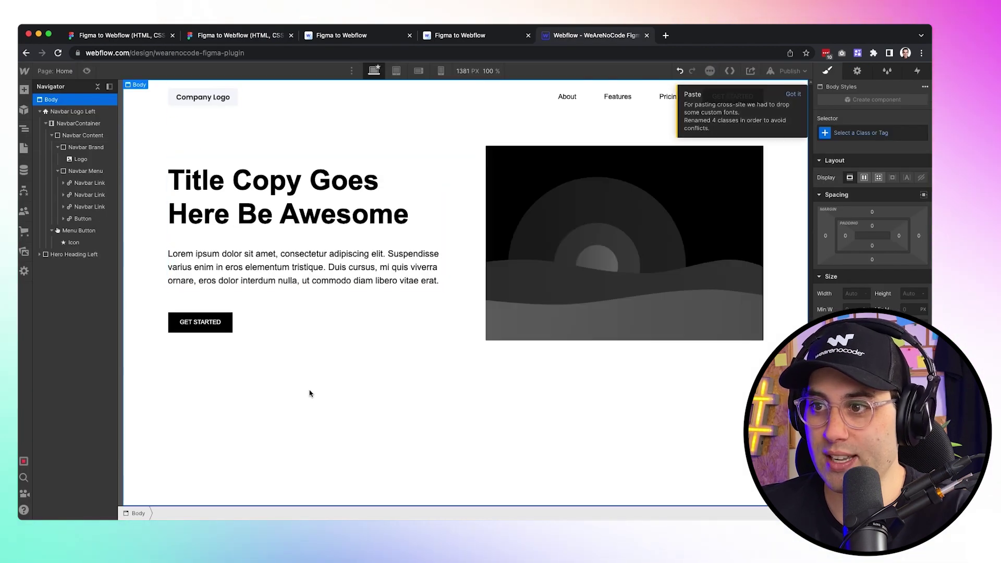
double_click(313, 205)
key("super+a")
type("W")
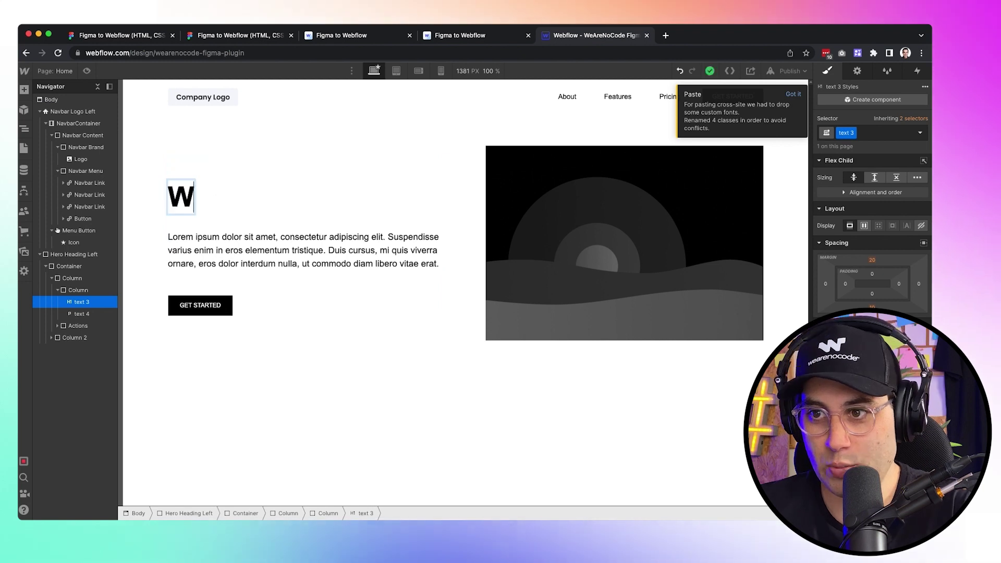
type("eAreNoCode")
key("Tab")
key("super+a")
type("Yeaaa")
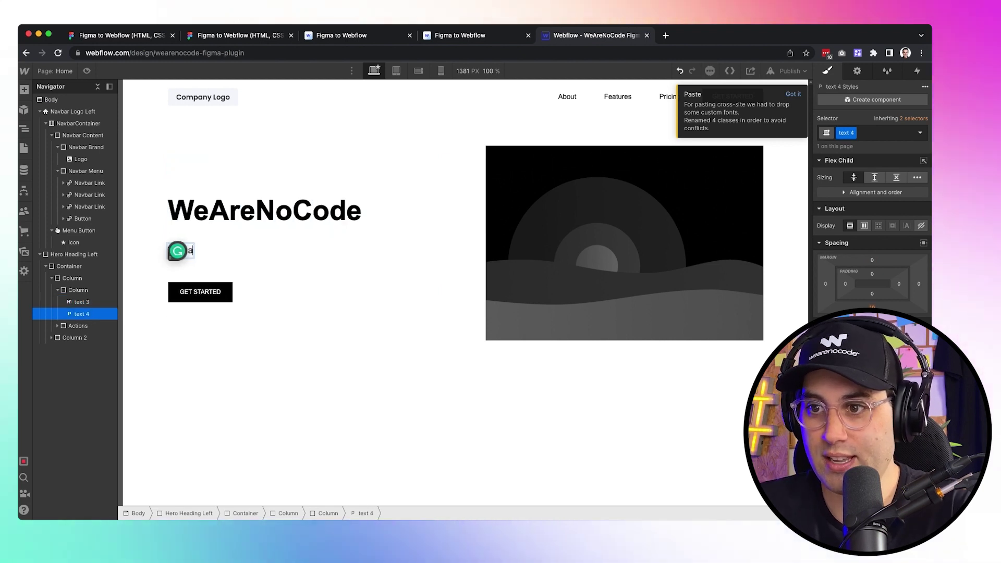
type("ah!!")
left_click(355, 344)
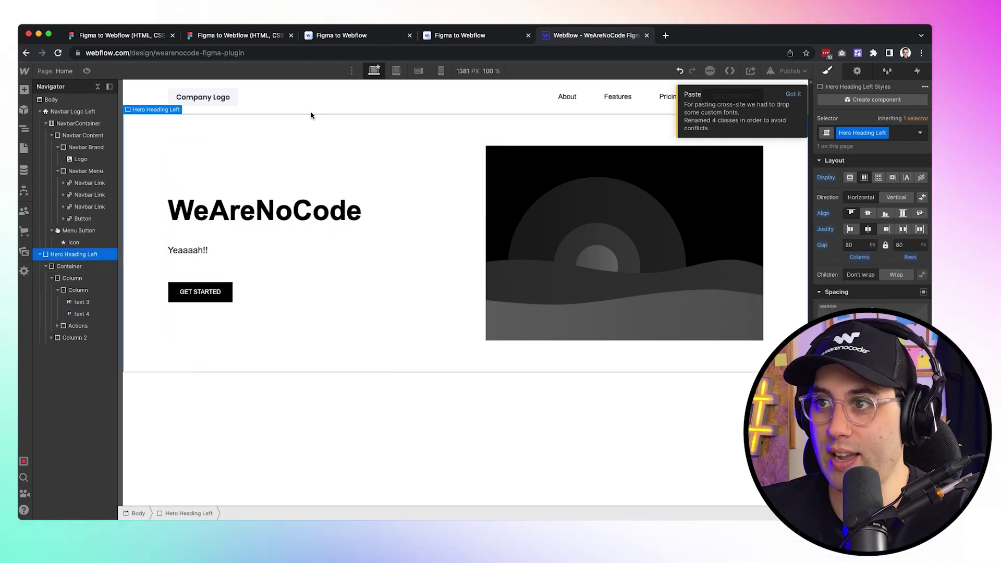
Preview the hero at tablet, mobile landscape and mobile portrait widths, testing the collapsed menu, then return to desktop
left_click(86, 71)
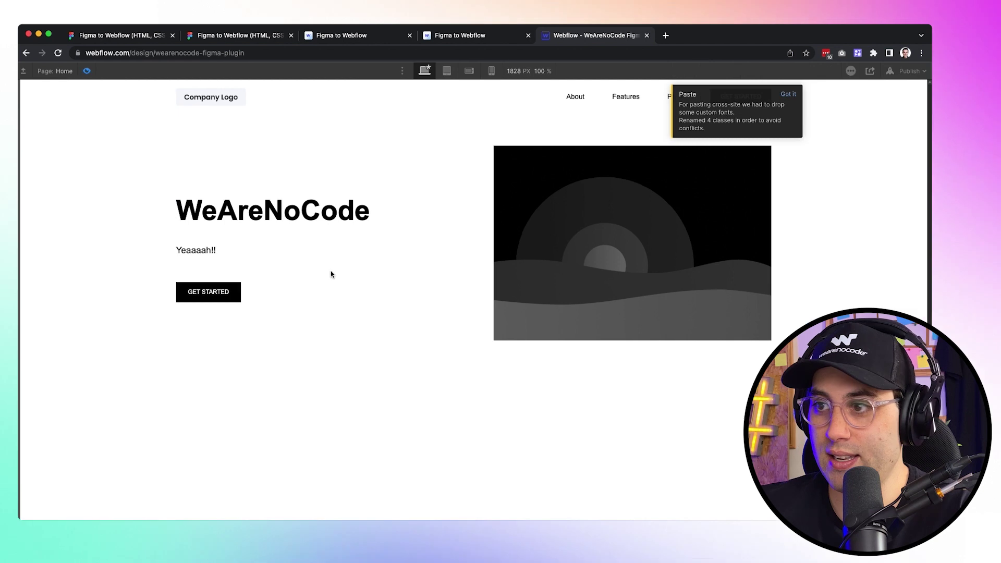
left_click(446, 72)
left_click(470, 72)
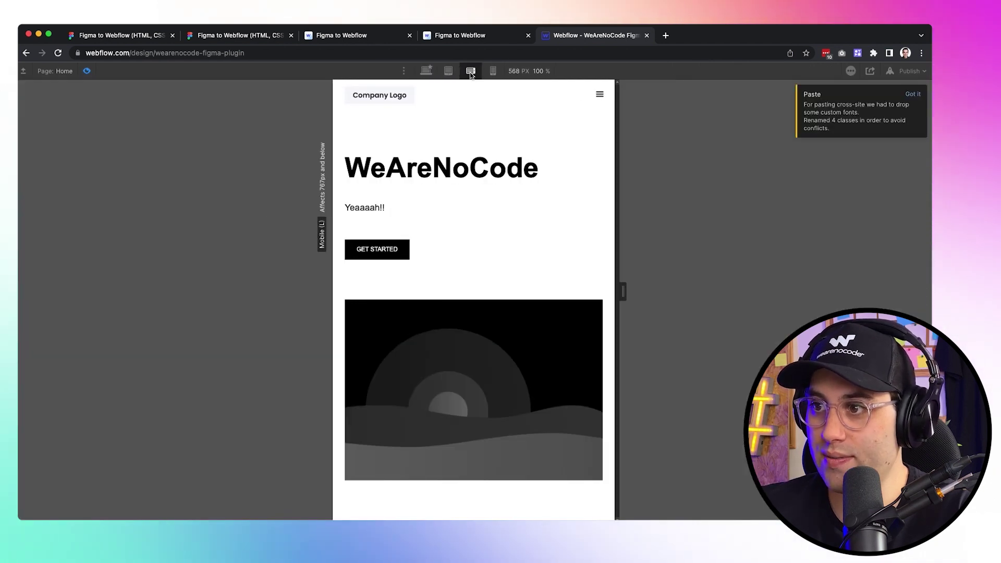
key("shift+4")
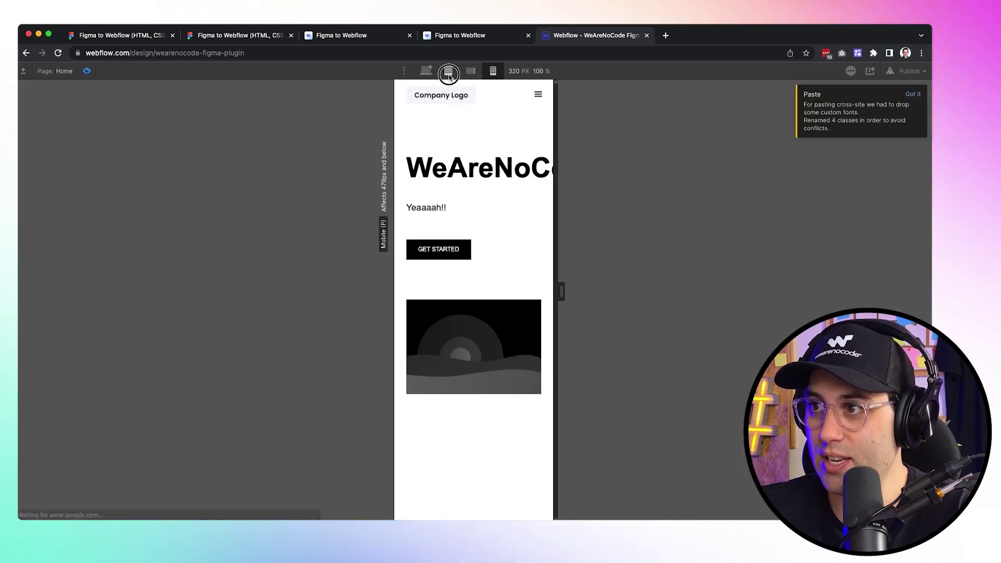
left_click(448, 71)
left_click(650, 96)
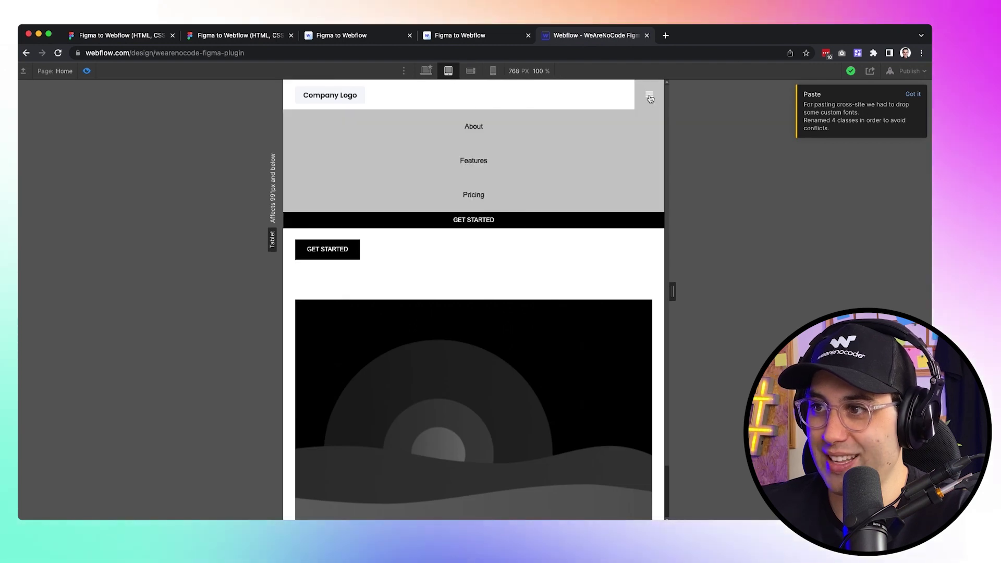
left_click(99, 85)
left_click(88, 68)
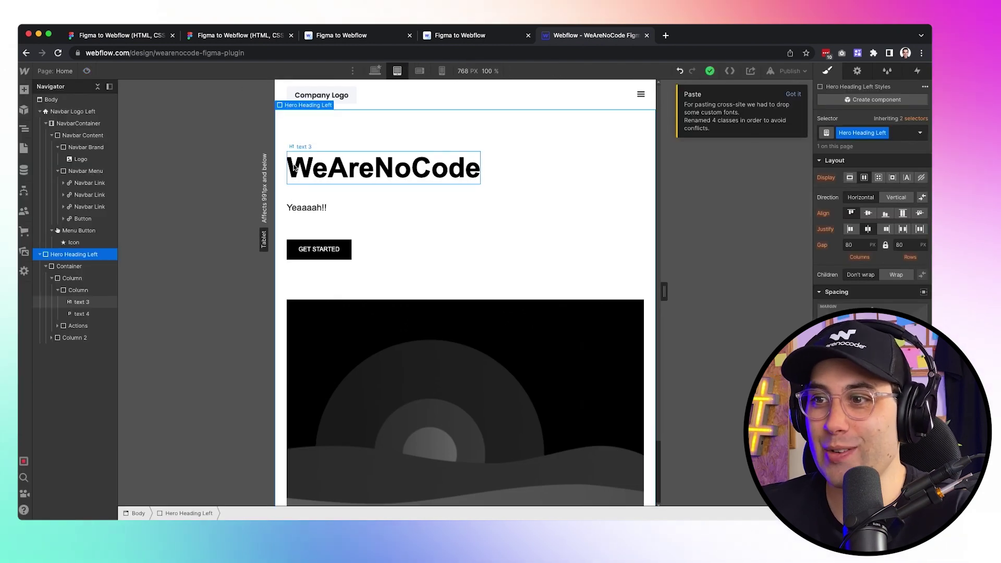
left_click(375, 71)
left_click(426, 420)
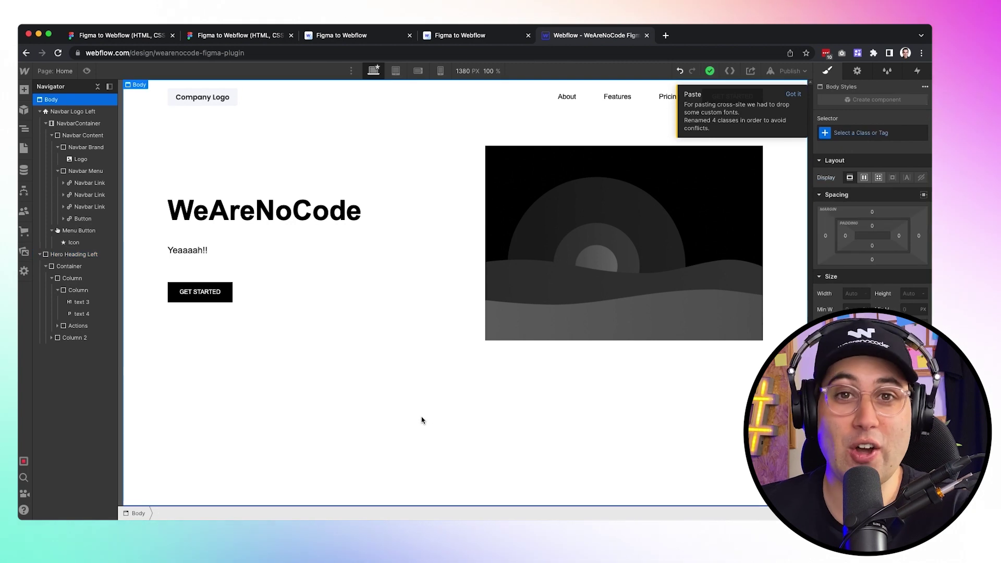
left_click(264, 36)
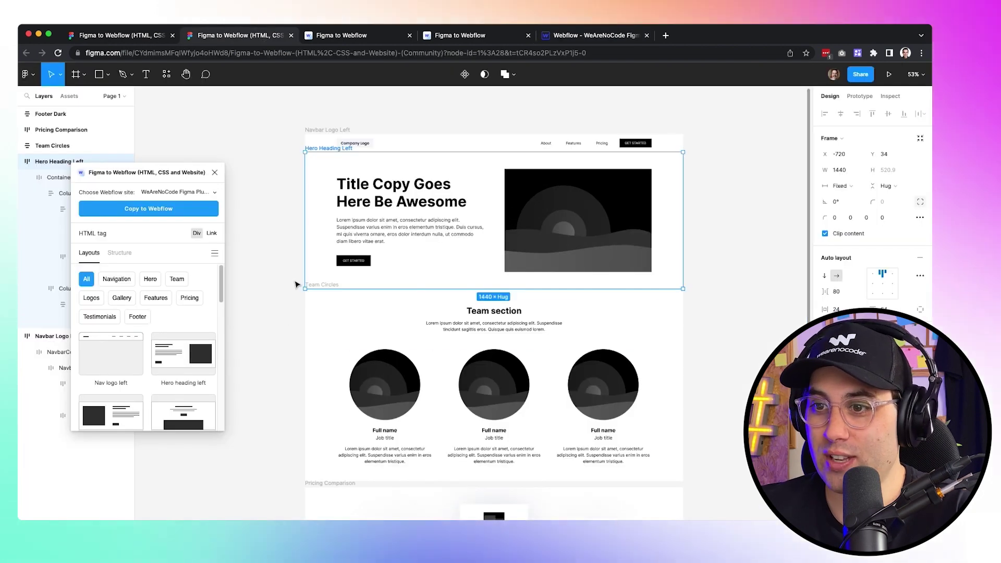
Scroll through the Figma canvas and select the Team Circles frame
left_click(276, 344)
scroll(276, 344, "down", 1)
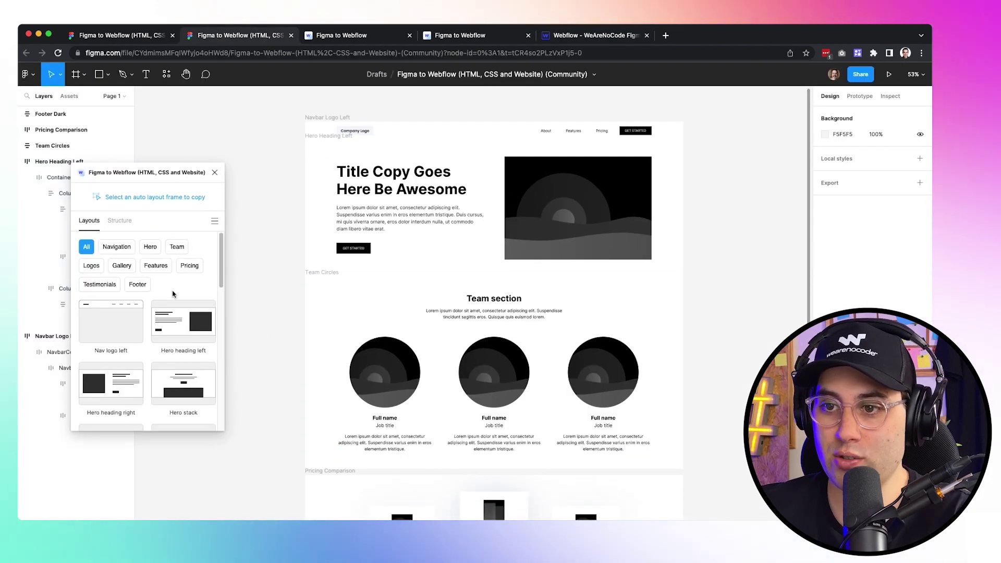
scroll(516, 267, "down", 1)
left_click(312, 261)
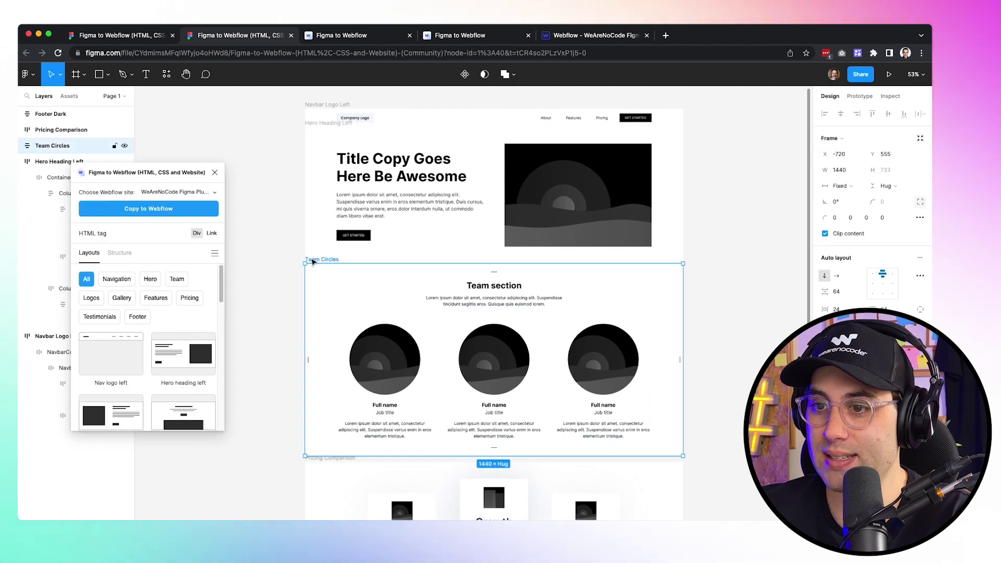
left_click_drag(182, 174, 254, 143)
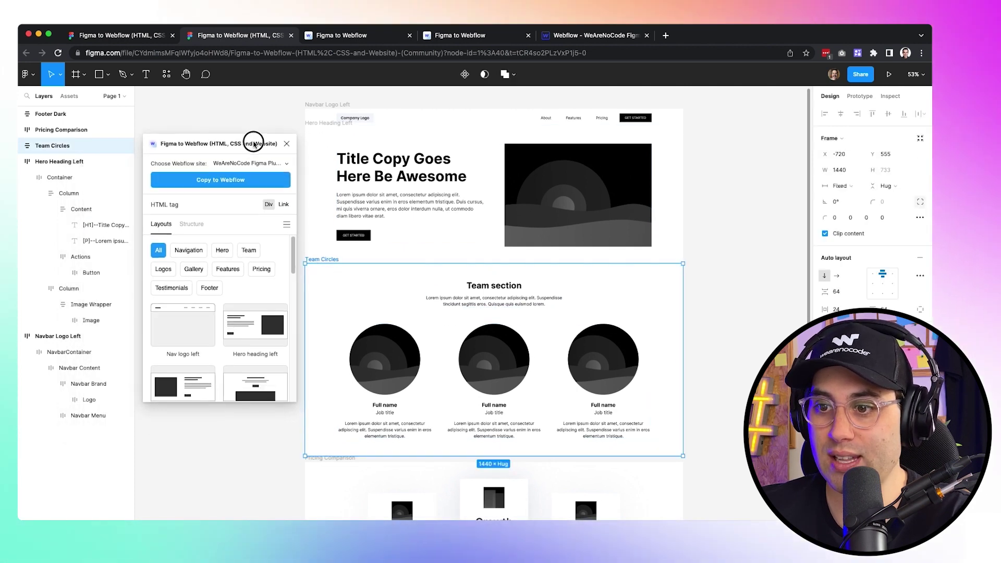
scroll(218, 310, "down", 5)
scroll(218, 310, "up", 5)
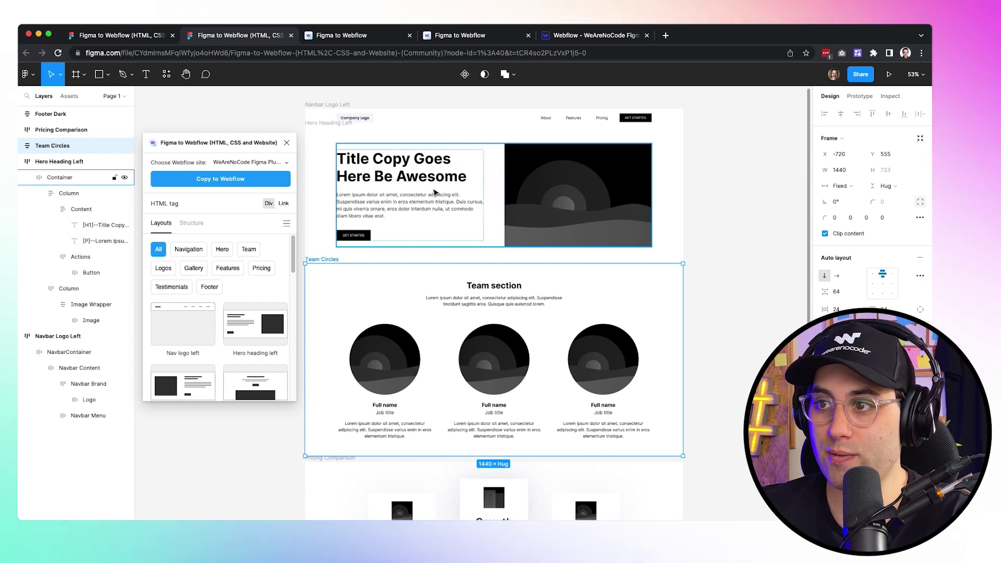
Select the hero Container's title layer and widen the Layers panel to show its full [H1] name
left_click(340, 152)
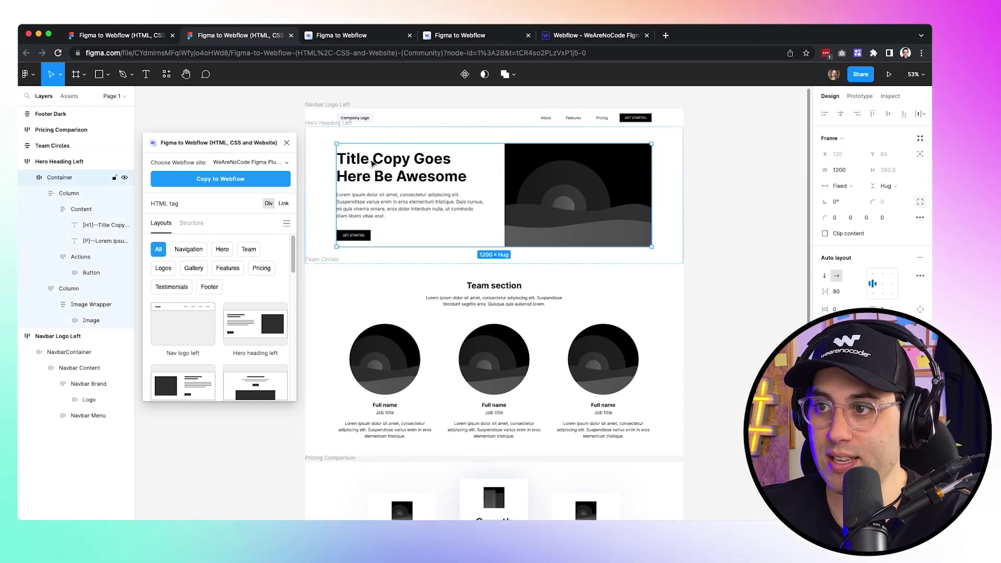
left_click(90, 226)
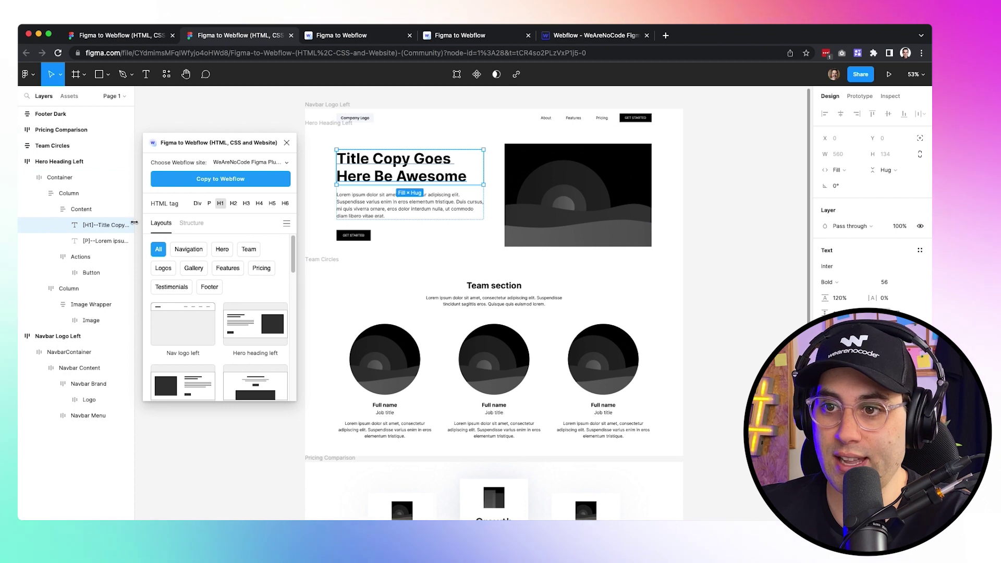
left_click_drag(157, 142, 220, 140)
left_click_drag(160, 181, 202, 167)
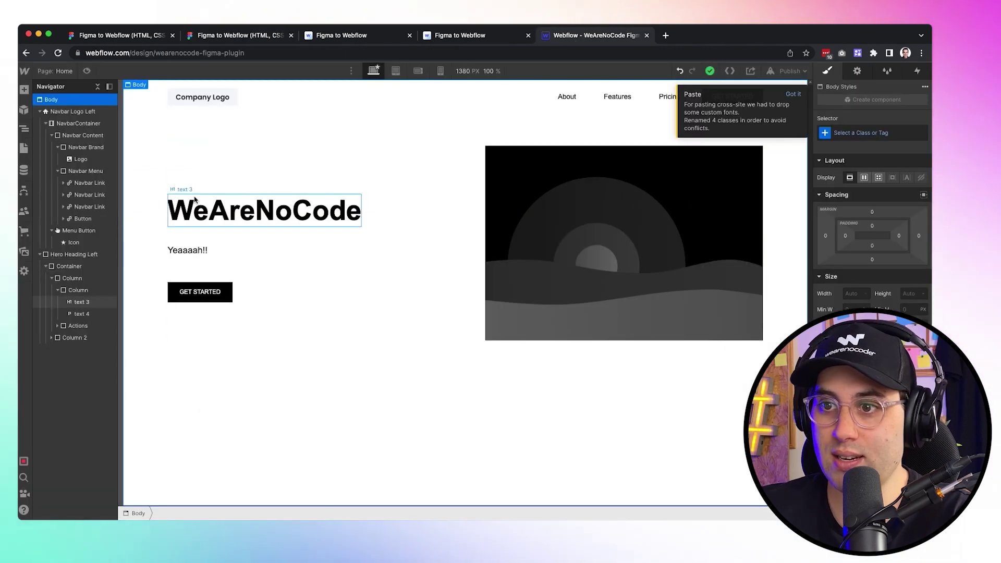
left_click(88, 313)
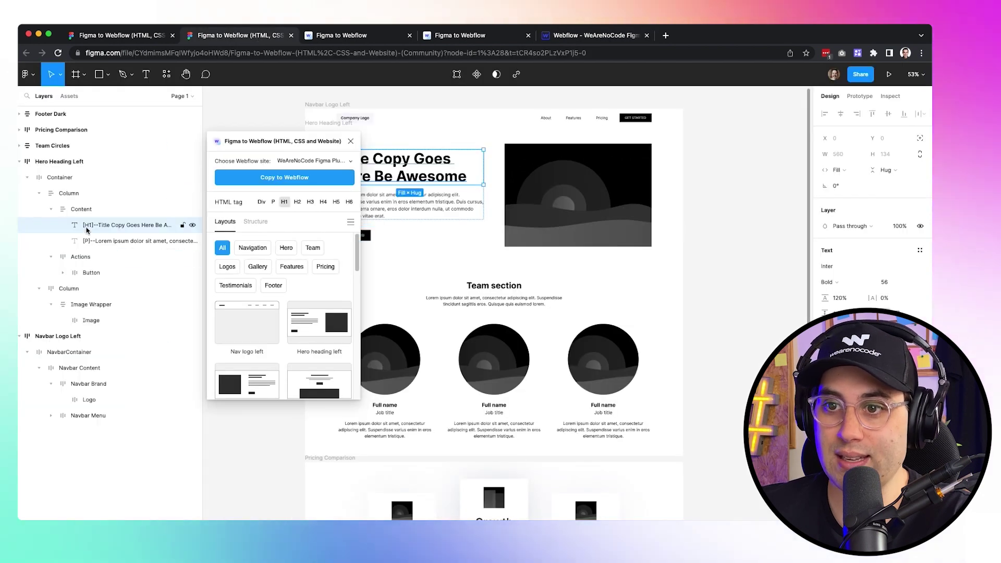
double_click(95, 226)
left_click(97, 226)
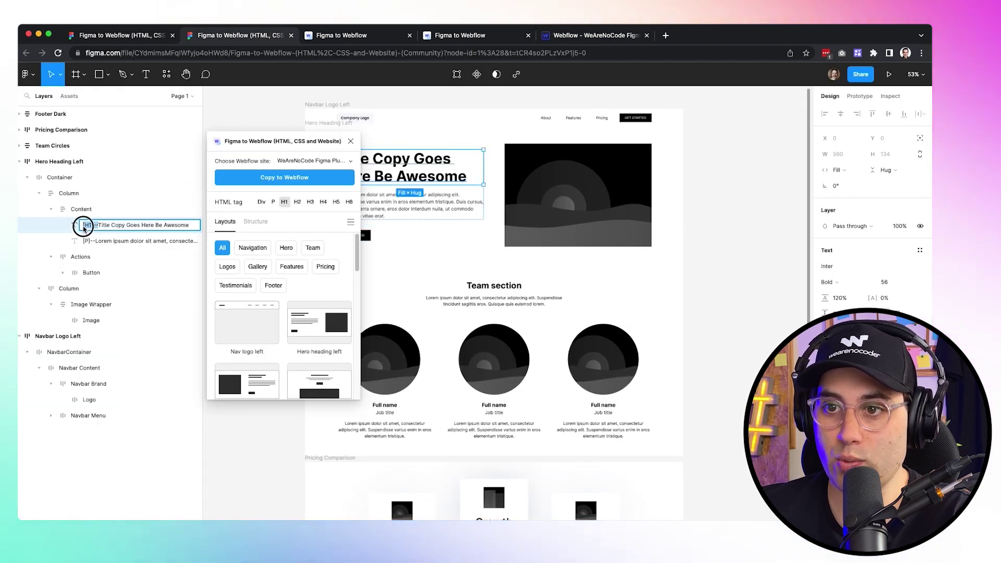
Inspect the [P] paragraph and Actions layers, then reselect the hero Container and the Team Circles frame
left_click(91, 241)
double_click(96, 242)
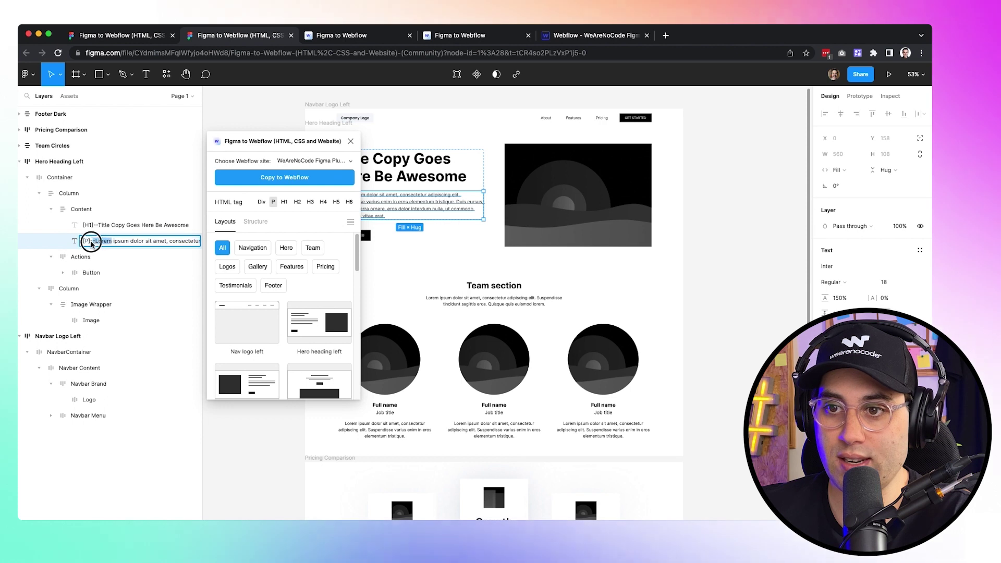
left_click(84, 258)
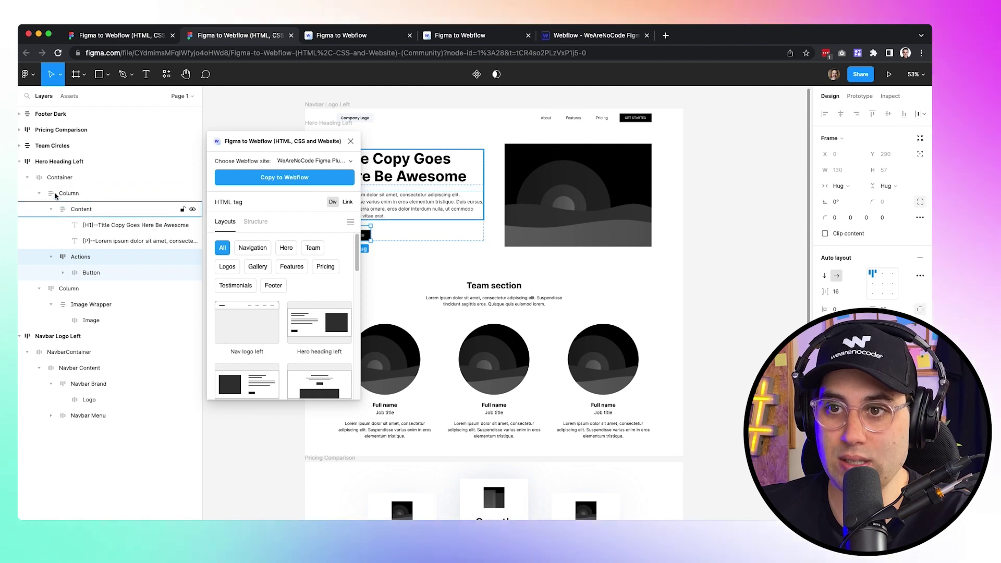
left_click(55, 180)
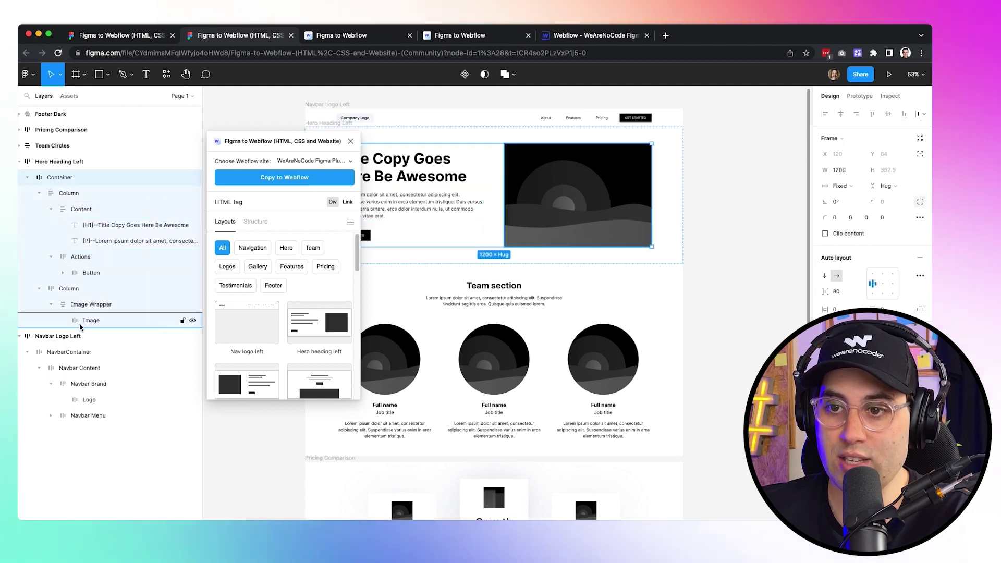
left_click_drag(323, 142, 262, 127)
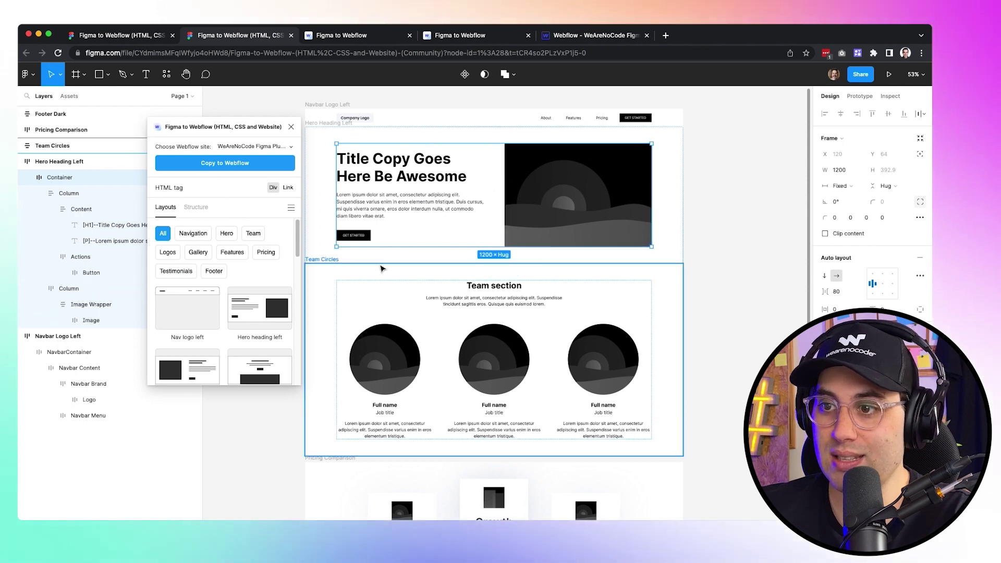
scroll(570, 307, "down", 2)
left_click(430, 300)
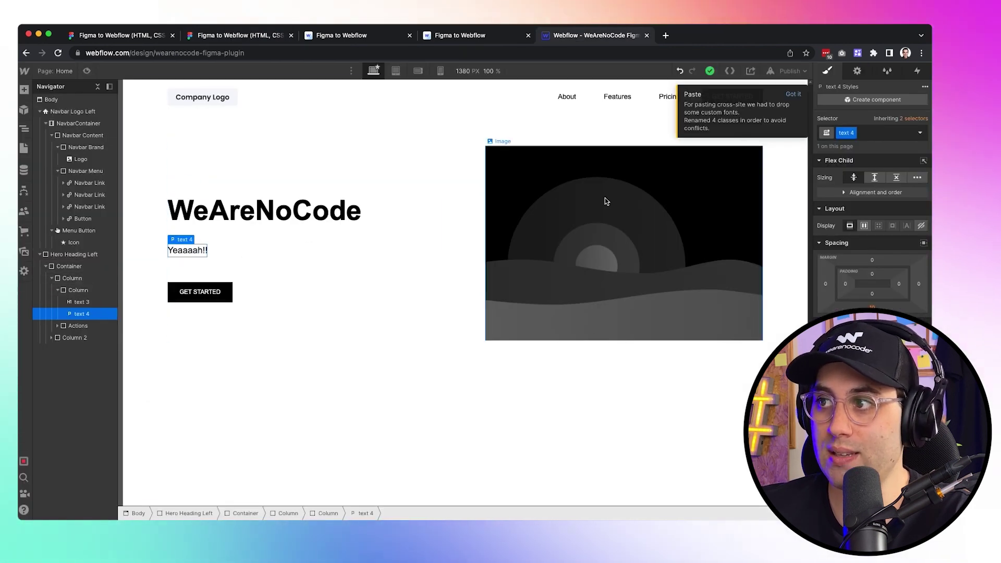
Switch from the Webflow Designer to the Figma tab with the plugin beside Team Circles
left_click(270, 39)
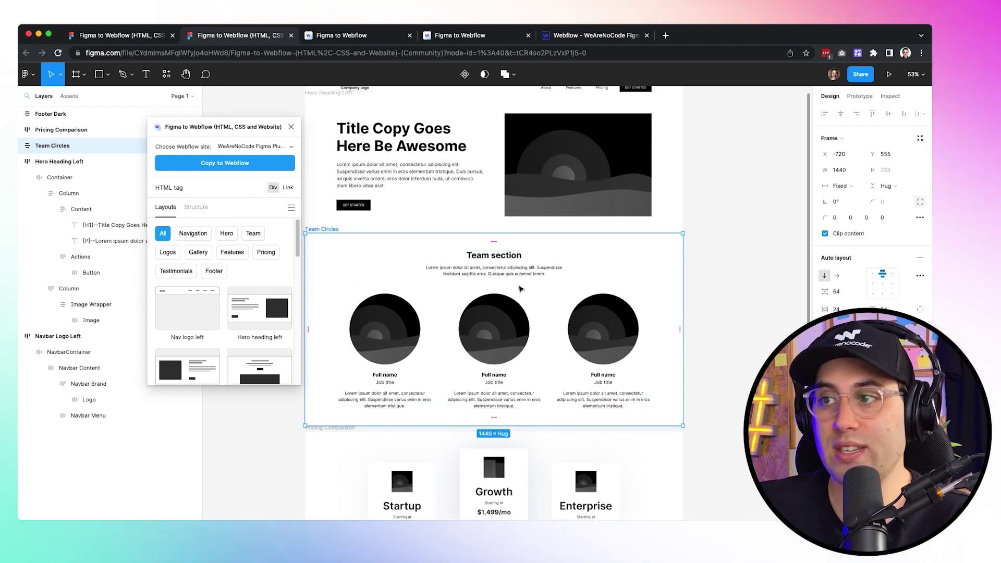
scroll(521, 288, "up", 3)
scroll(472, 270, "down", 2)
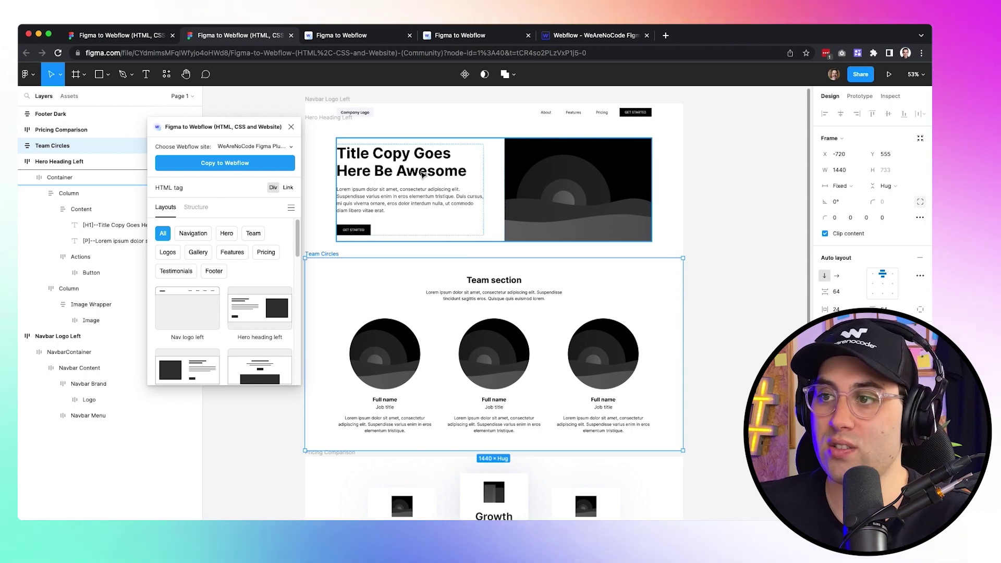
scroll(495, 319, "down", 1)
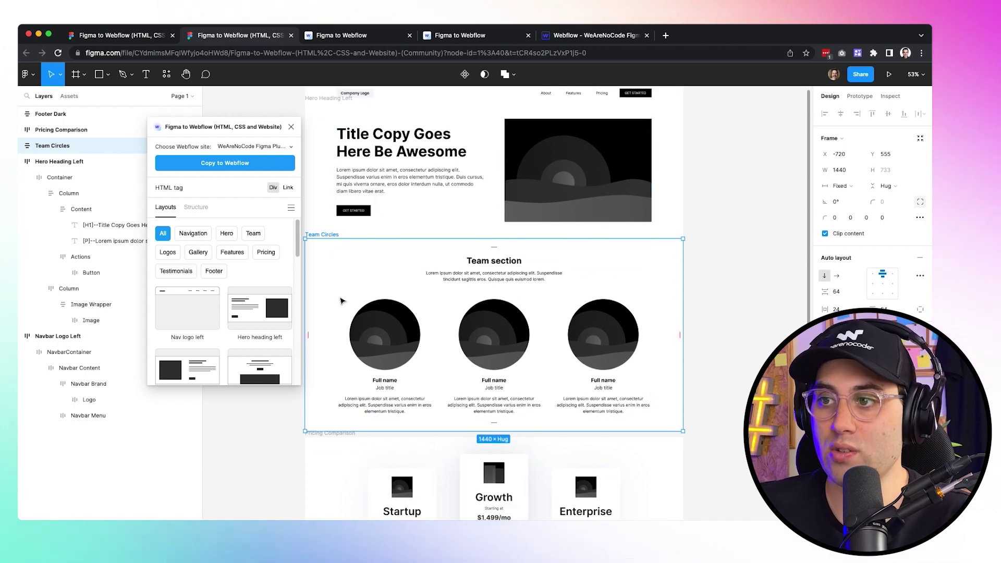
scroll(454, 287, "up", 4)
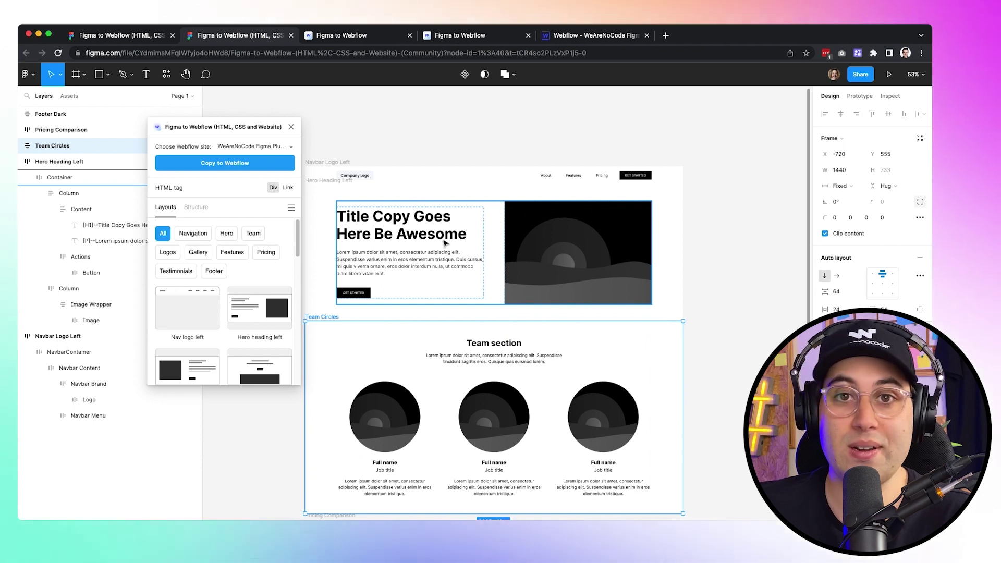
scroll(484, 242, "down", 3)
scroll(484, 241, "down", 10)
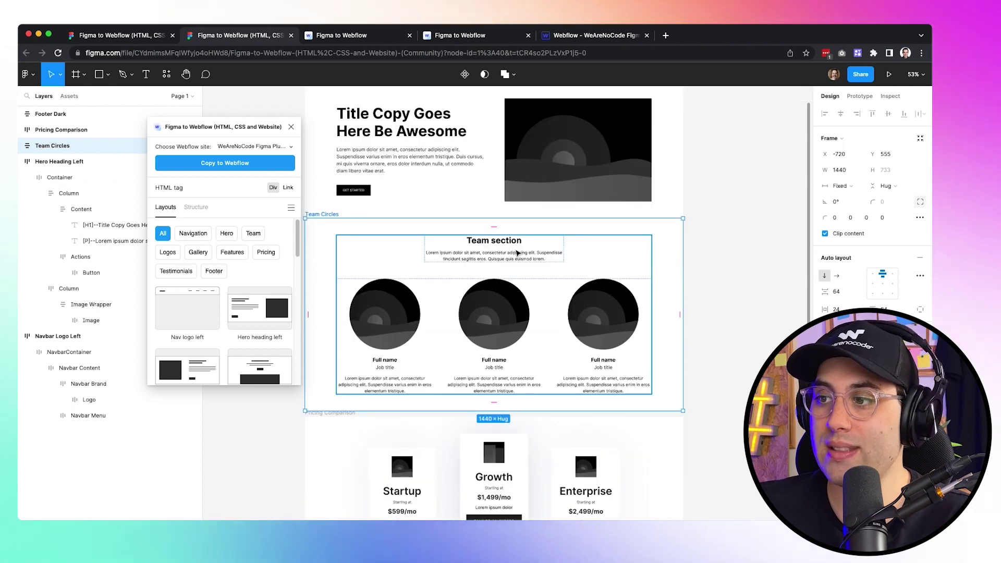
scroll(494, 335, "down", 3)
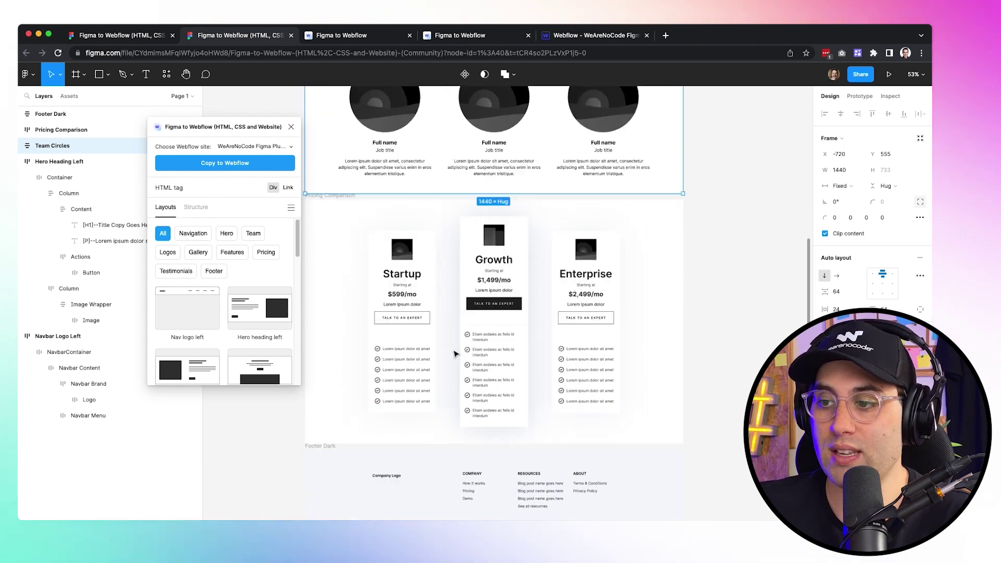
scroll(462, 302, "down", 2)
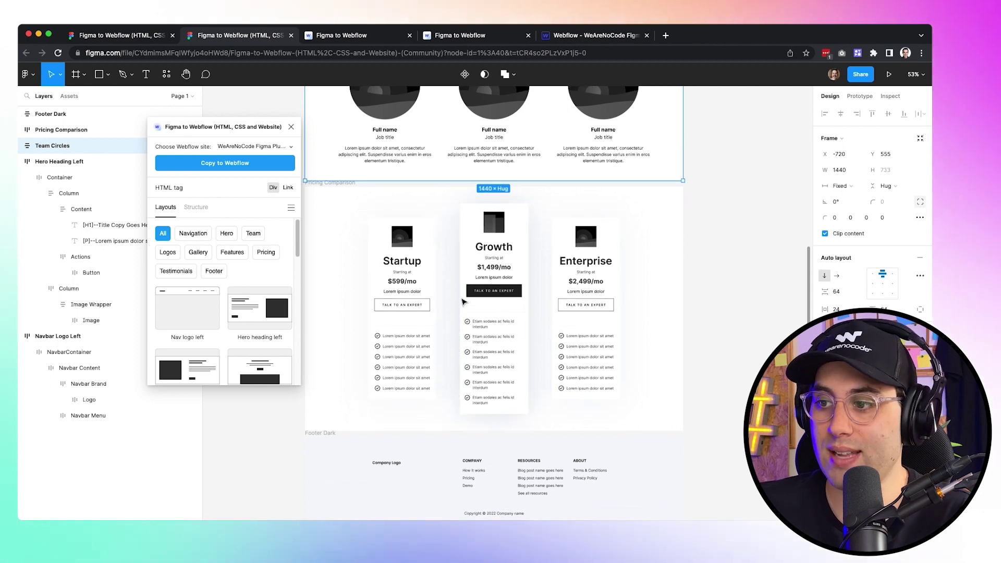
scroll(462, 303, "up", 15)
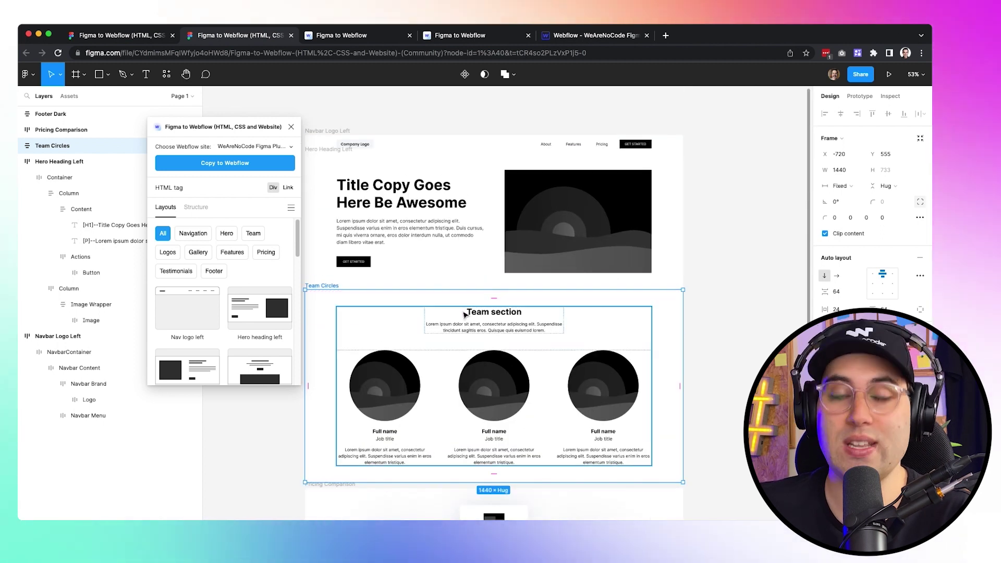